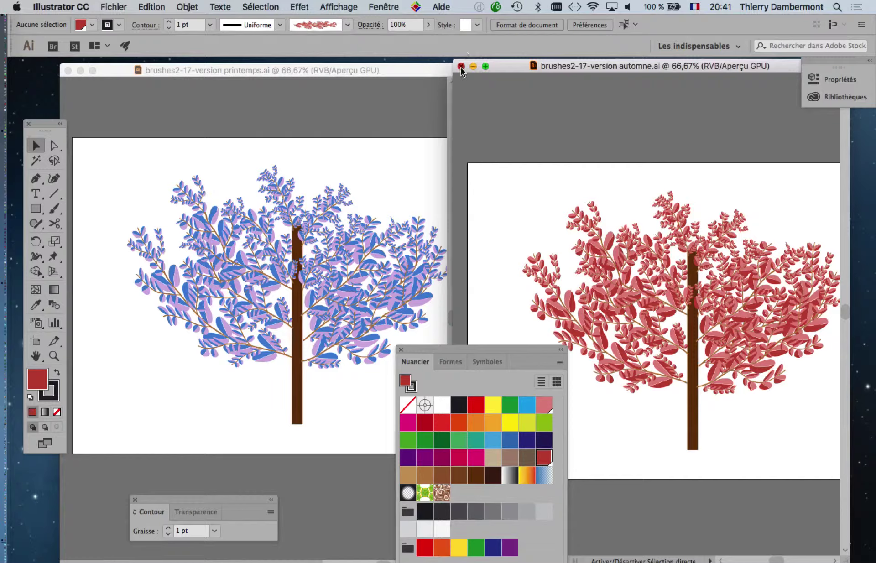
- Close the autumn tree document and save the spring tree as brushes2-18.ai
{"action": "left_click", "coordinate": [461, 67]}
{"action": "left_click", "coordinate": [126, 8]}
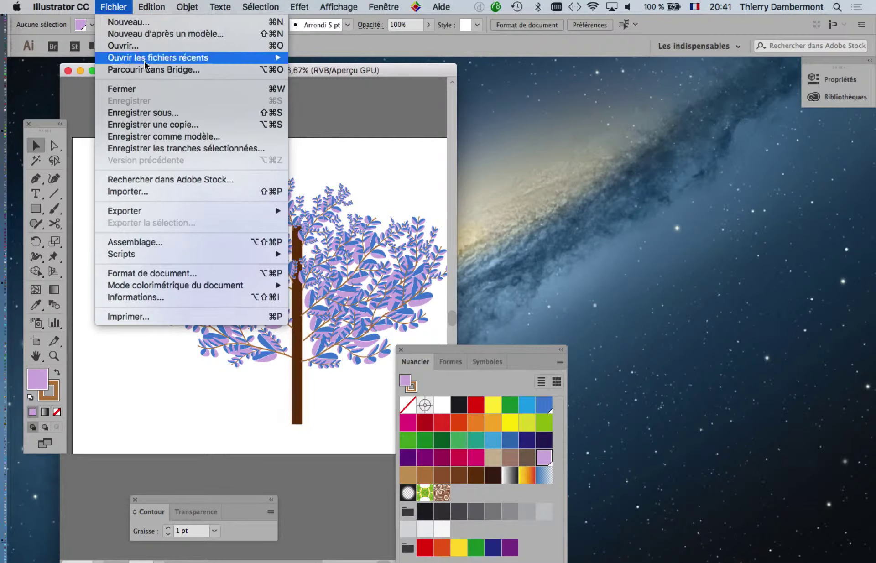
{"action": "left_click", "coordinate": [161, 111]}
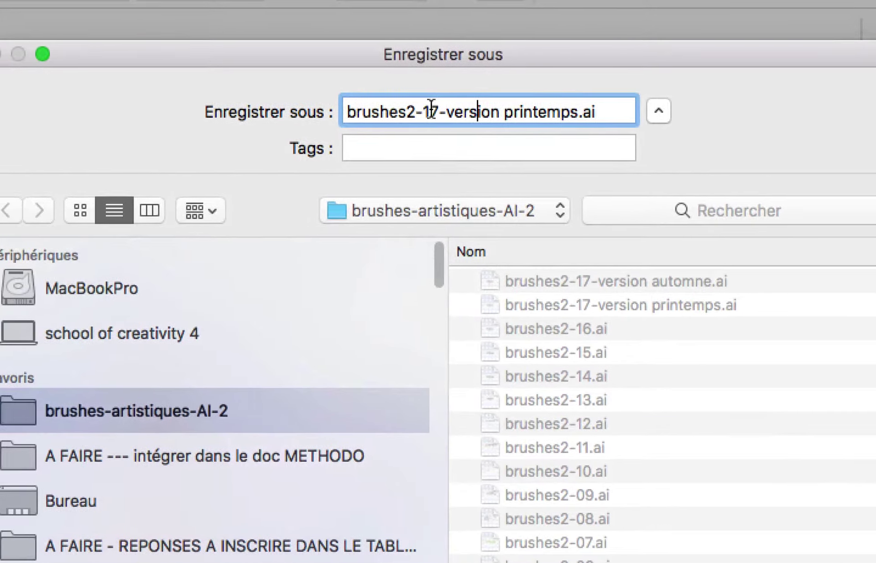
{"action": "left_click_drag", "start_coordinate": [343, 110], "coordinate": [479, 110]}
{"action": "type", "text": "brushes2-18"}
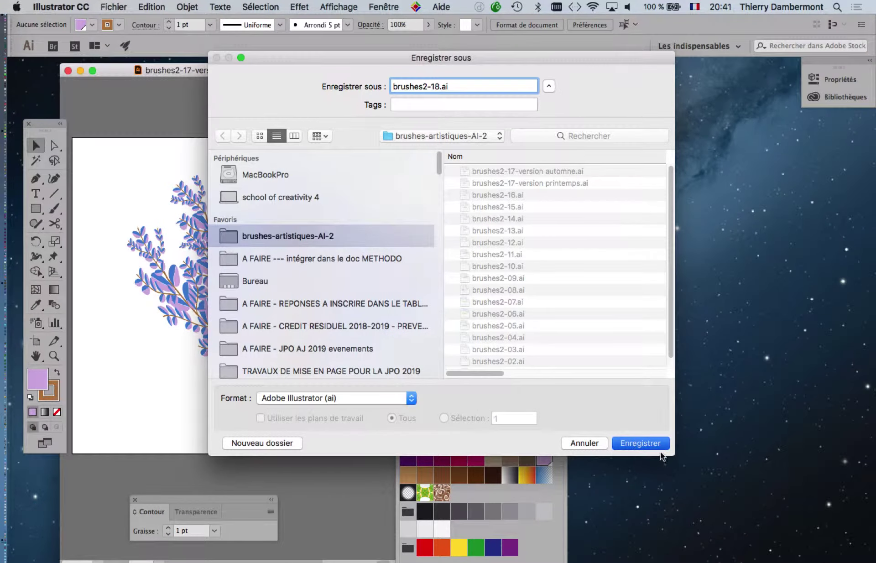
{"action": "left_click", "coordinate": [660, 449]}
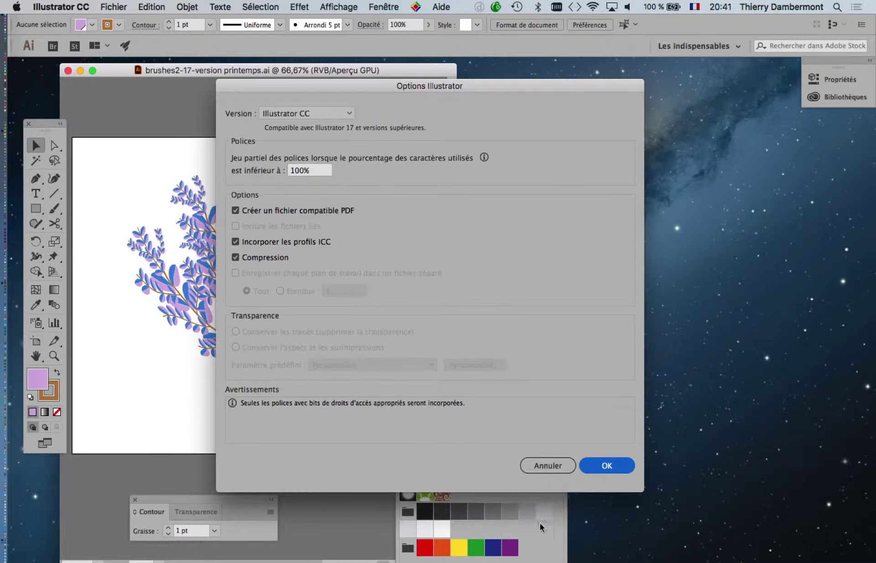
- Accept the default Illustrator save options, move Swatches aside and enlarge the document window
{"action": "key", "text": "Return"}
{"action": "mouse_move", "coordinate": [429, 353]}
{"action": "left_mouse_down"}
{"action": "mouse_move", "coordinate": [646, 133]}
{"action": "mouse_move", "coordinate": [671, 79]}
{"action": "left_mouse_up"}
{"action": "mouse_move", "coordinate": [451, 562]}
{"action": "left_mouse_down"}
{"action": "mouse_move", "coordinate": [532, 517]}
{"action": "mouse_move", "coordinate": [618, 547]}
{"action": "left_mouse_up"}
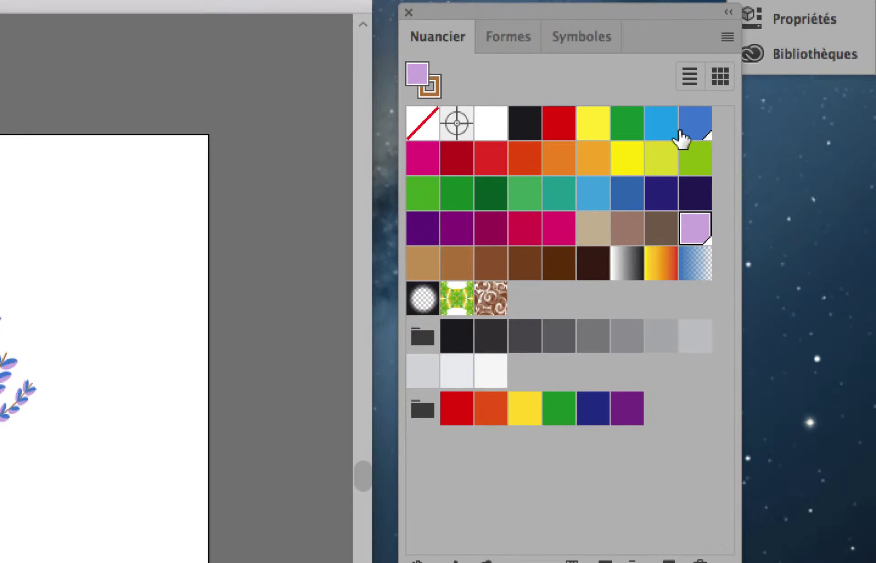
- Inspect the Bleu CMJN swatch unchanged, then make the lilac swatch non-global
{"action": "double_click", "coordinate": [695, 111]}
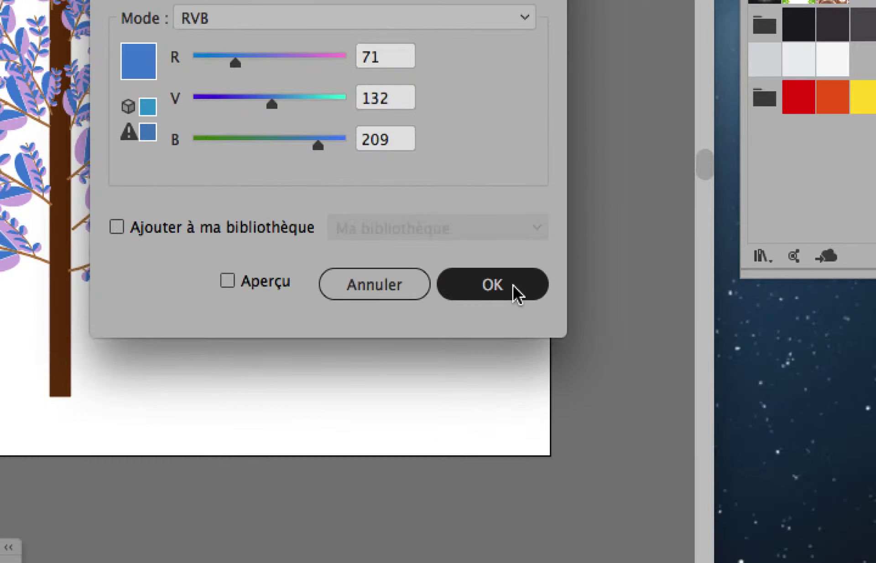
{"action": "left_click", "coordinate": [712, 489]}
{"action": "double_click", "coordinate": [695, 109]}
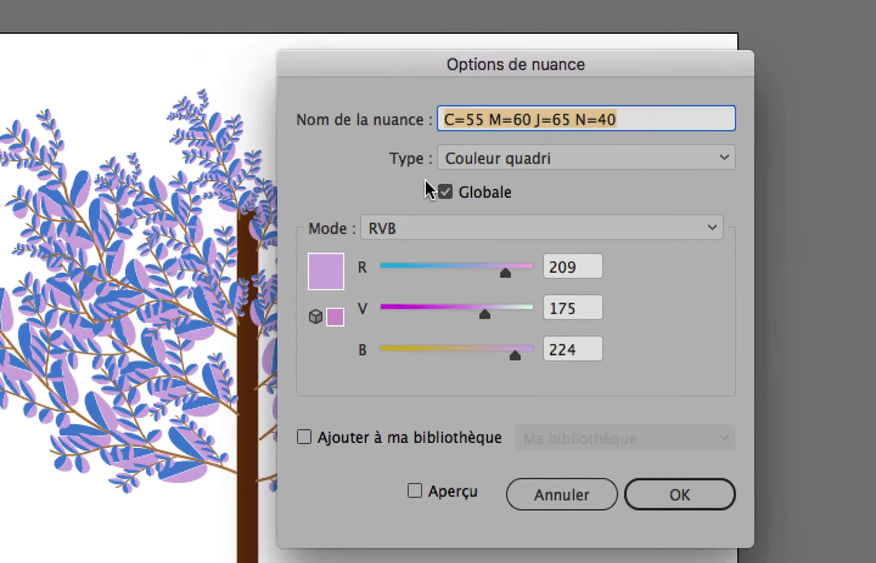
{"action": "left_click", "coordinate": [437, 184]}
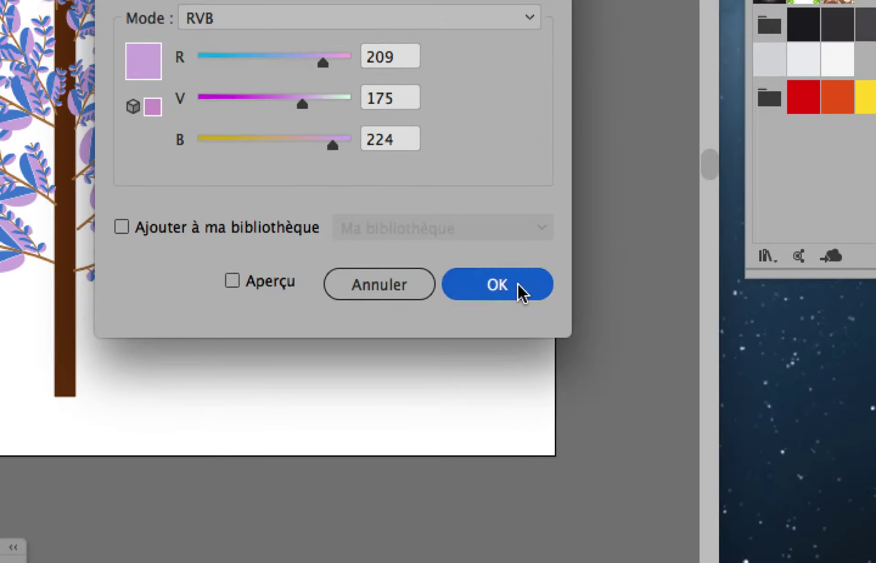
{"action": "left_click", "coordinate": [658, 480]}
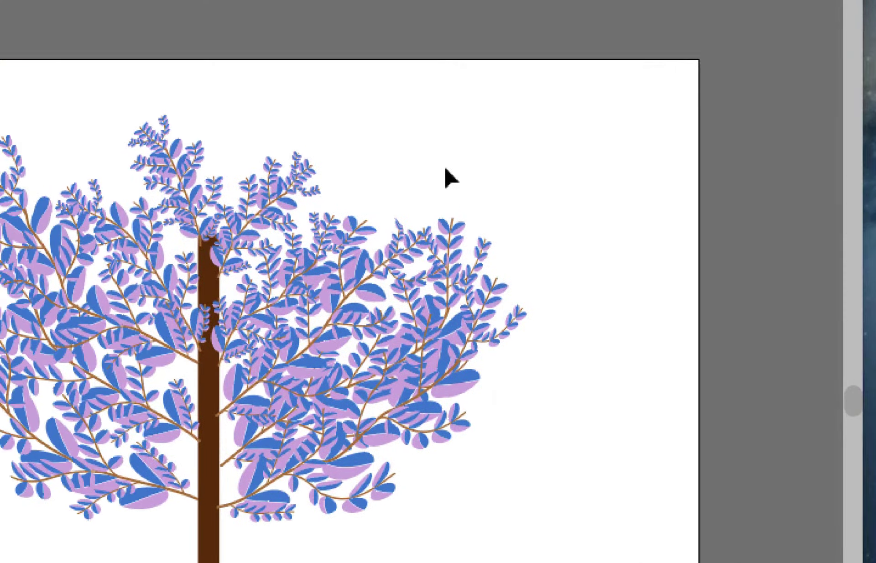
- Save the document and move the Swatches panel nearer the artboard
{"action": "left_click", "coordinate": [184, 11]}
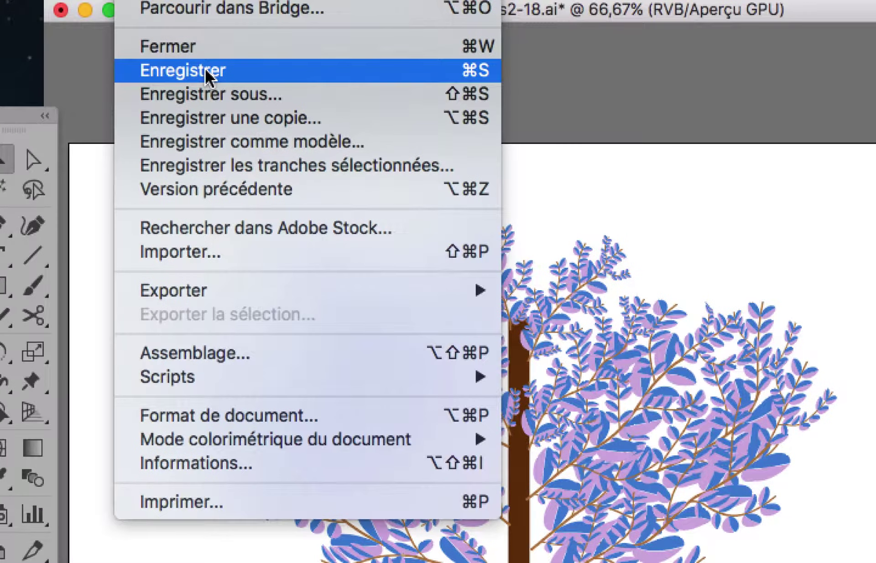
{"action": "left_click", "coordinate": [207, 73]}
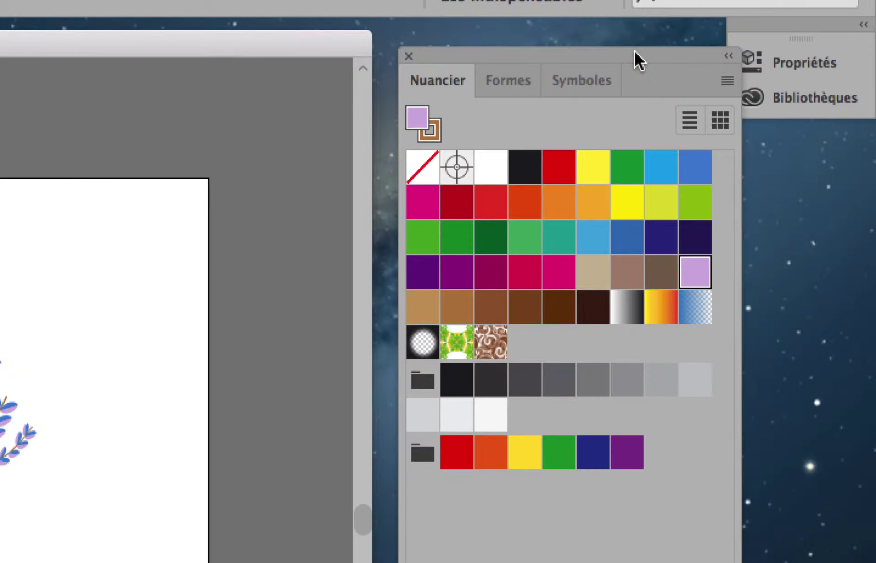
{"action": "left_click_drag", "start_coordinate": [634, 51], "coordinate": [457, 68]}
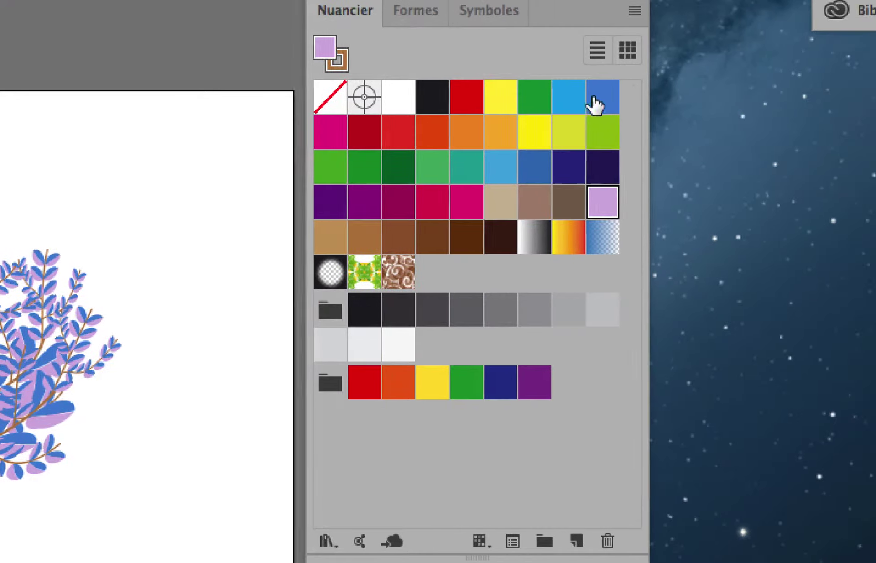
- Make Bleu CMJN a global green swatch, RGB 89/185/65, with preview on
{"action": "double_click", "coordinate": [632, 98]}
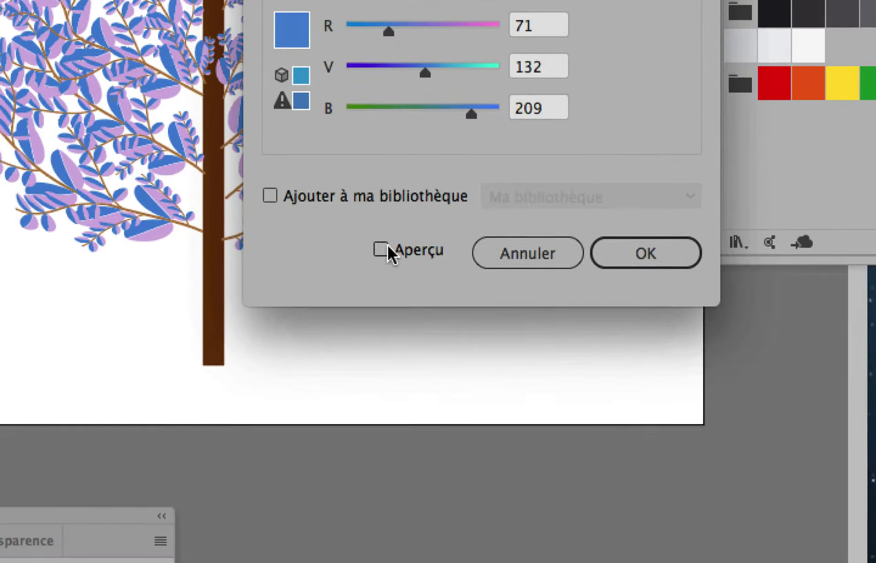
{"action": "left_click", "coordinate": [332, 446]}
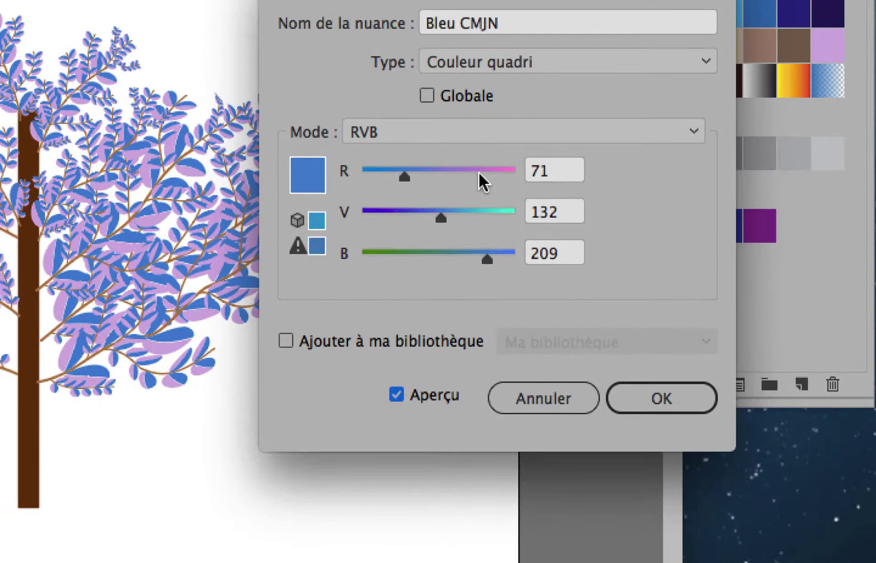
{"action": "left_click", "coordinate": [480, 179]}
{"action": "left_click", "coordinate": [484, 215]}
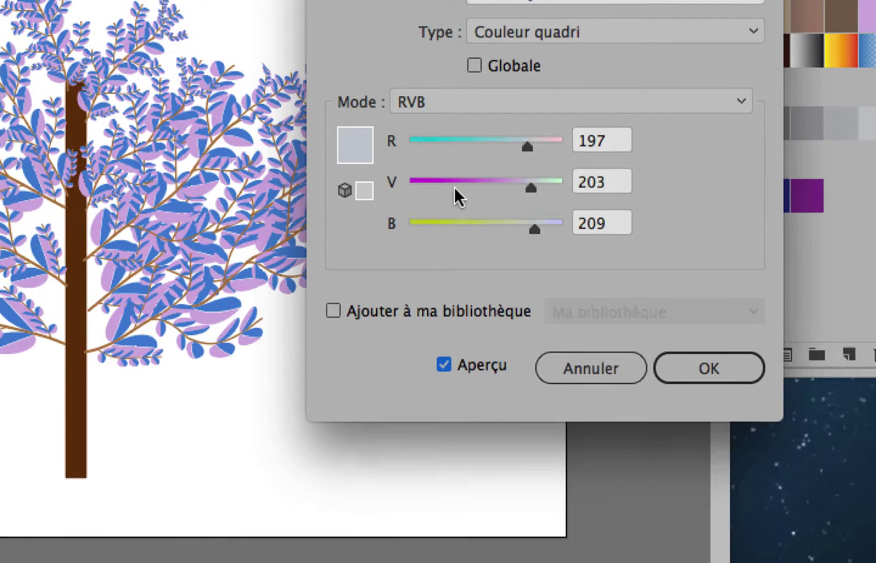
{"action": "left_click", "coordinate": [406, 214]}
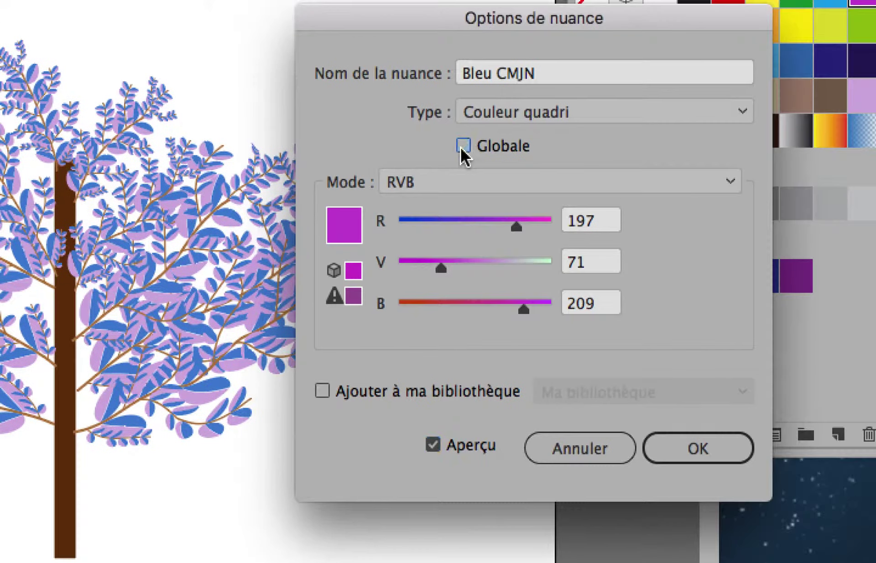
{"action": "left_click", "coordinate": [463, 137]}
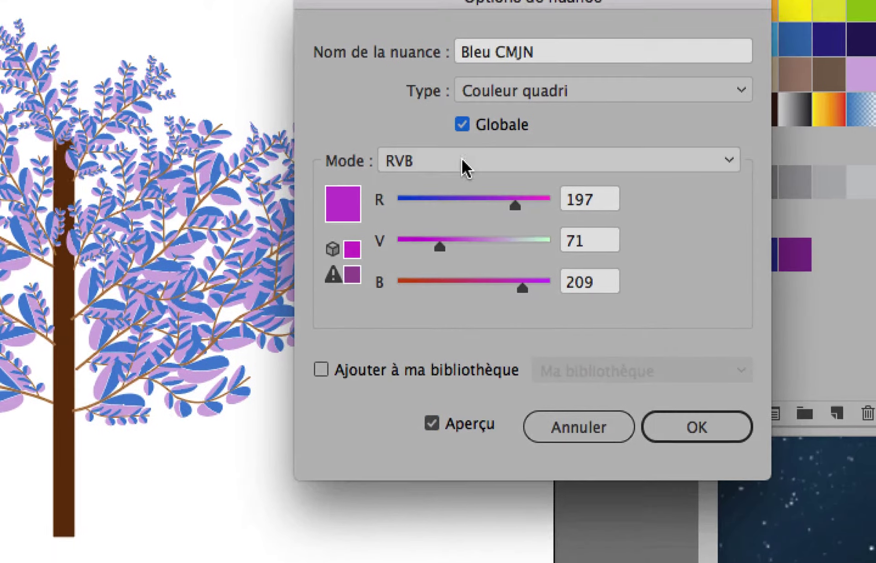
{"action": "left_click", "coordinate": [451, 211]}
{"action": "left_click_drag", "start_coordinate": [453, 188], "coordinate": [473, 194]}
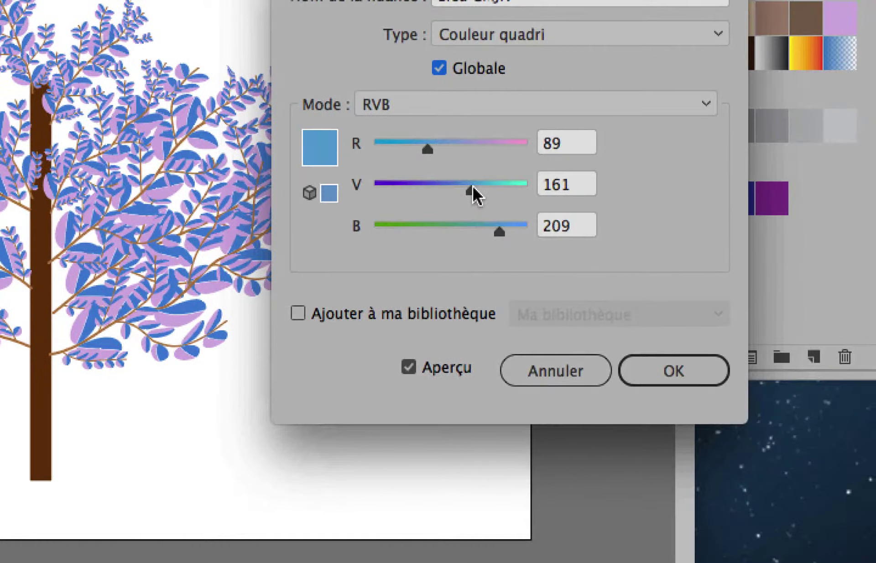
{"action": "left_click", "coordinate": [453, 199]}
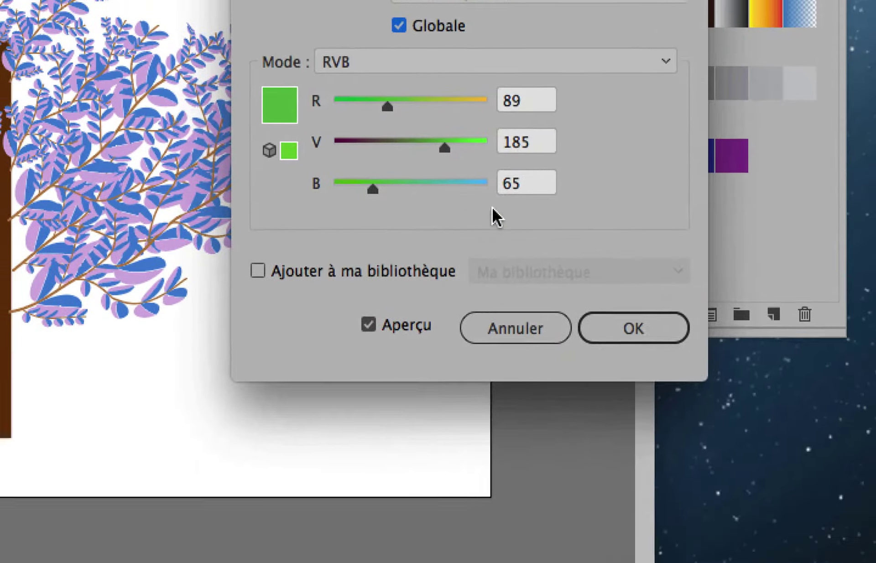
{"action": "left_click", "coordinate": [662, 446]}
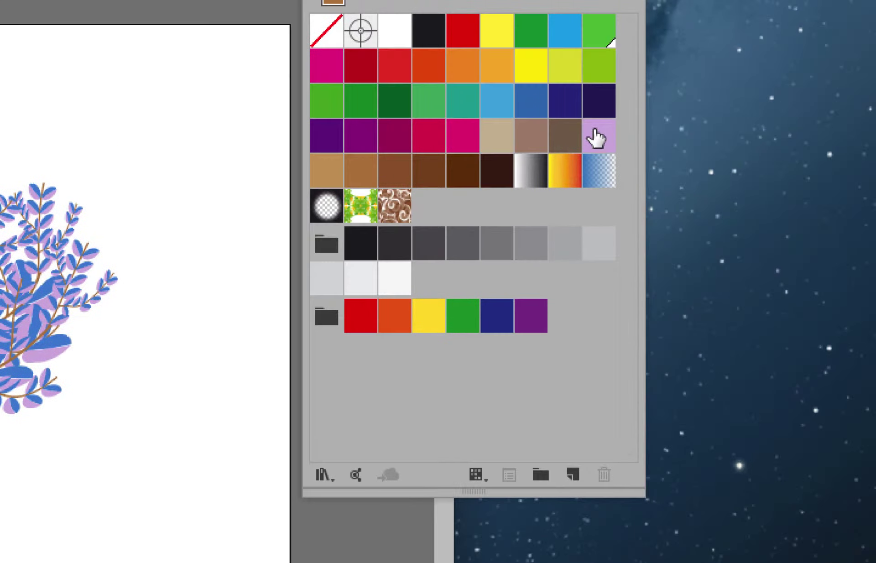
- Make the lilac swatch a global ochre gold, RGB 217/179/64
{"action": "left_click", "coordinate": [595, 136]}
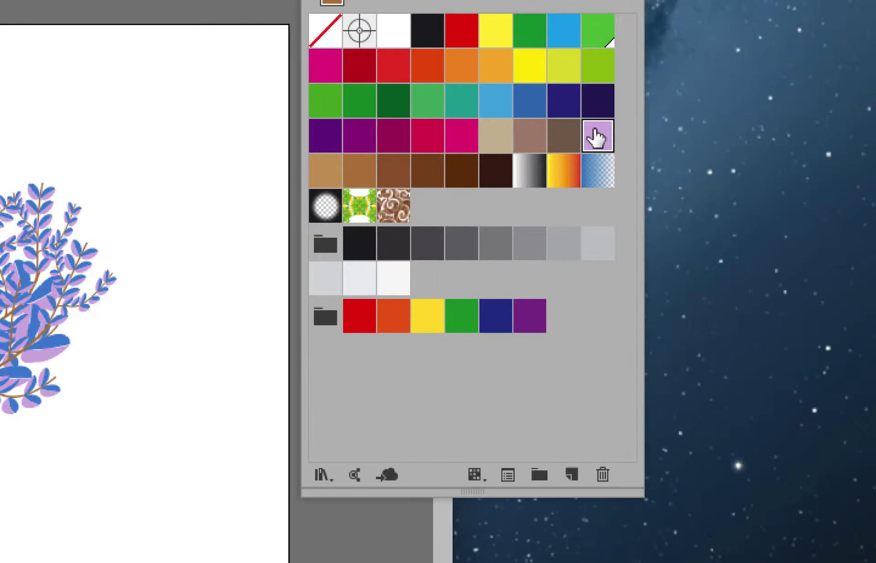
{"action": "double_click", "coordinate": [596, 137]}
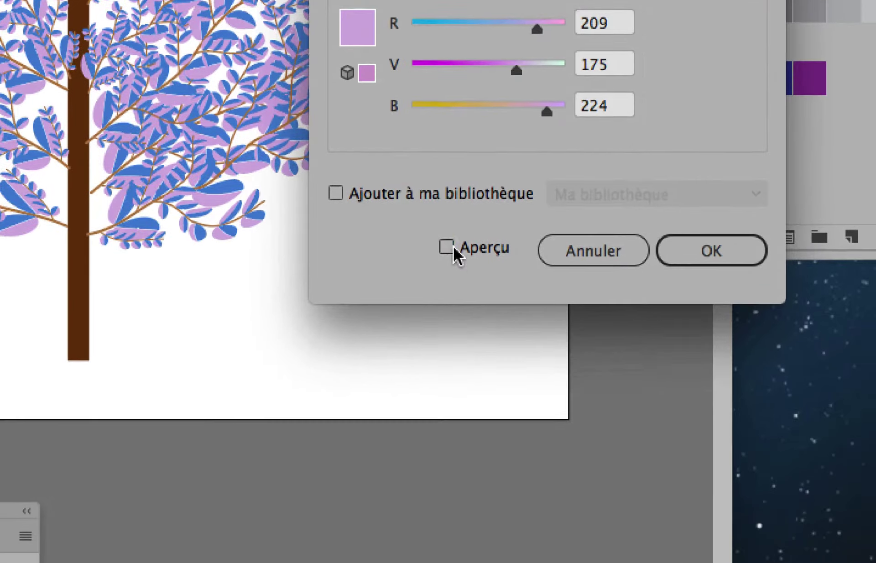
{"action": "left_click", "coordinate": [447, 246]}
{"action": "left_click", "coordinate": [444, 133]}
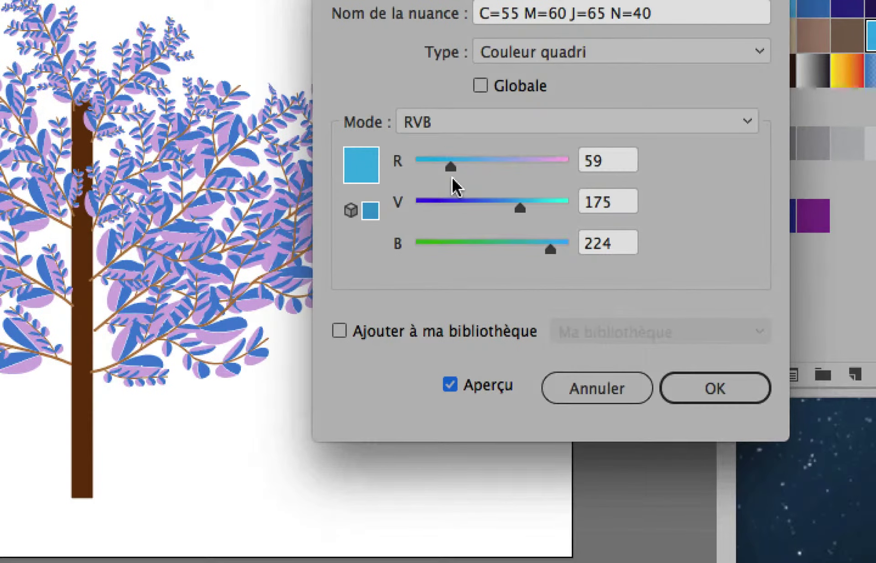
{"action": "left_click", "coordinate": [449, 175]}
{"action": "left_click", "coordinate": [467, 145]}
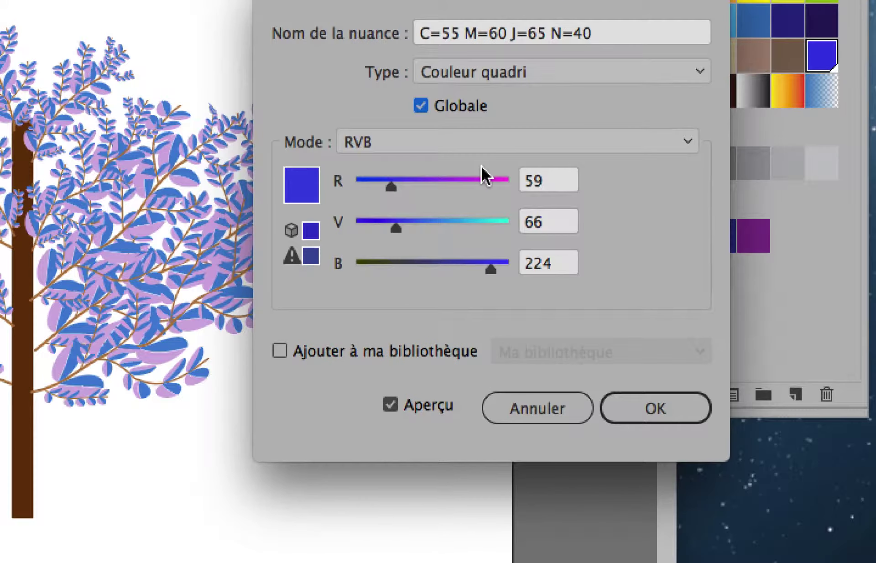
{"action": "left_click", "coordinate": [483, 180]}
{"action": "left_click", "coordinate": [475, 187]}
{"action": "left_click", "coordinate": [406, 230]}
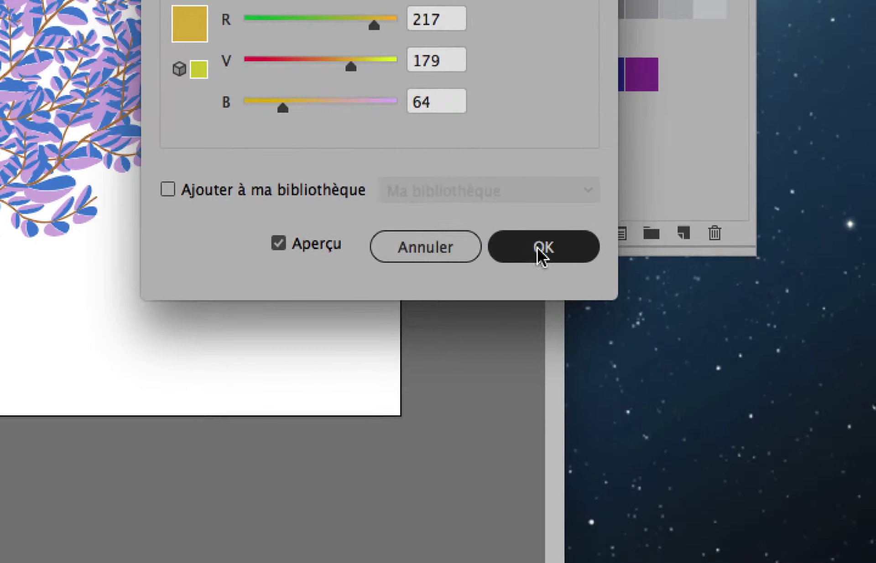
{"action": "left_click", "coordinate": [538, 248]}
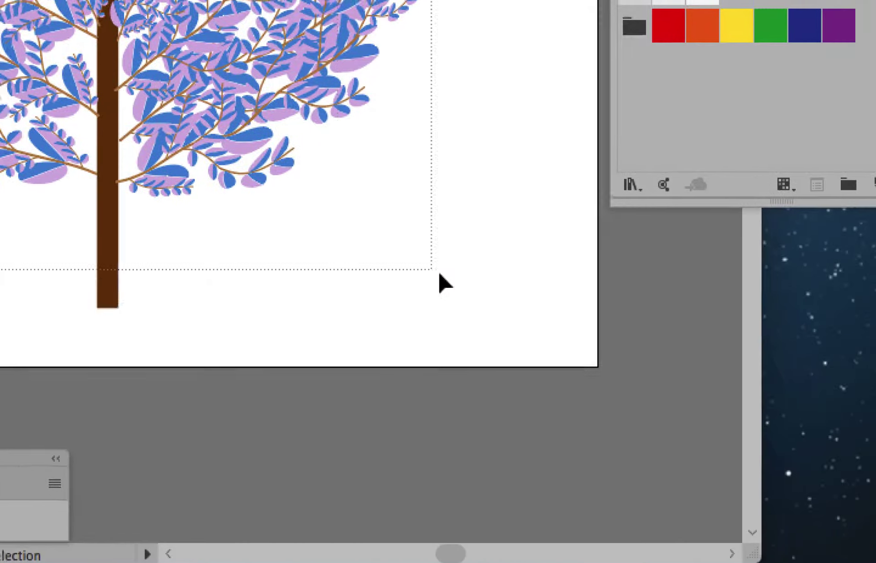
{"action": "left_click_drag", "start_coordinate": [402, 244], "coordinate": [403, 245]}
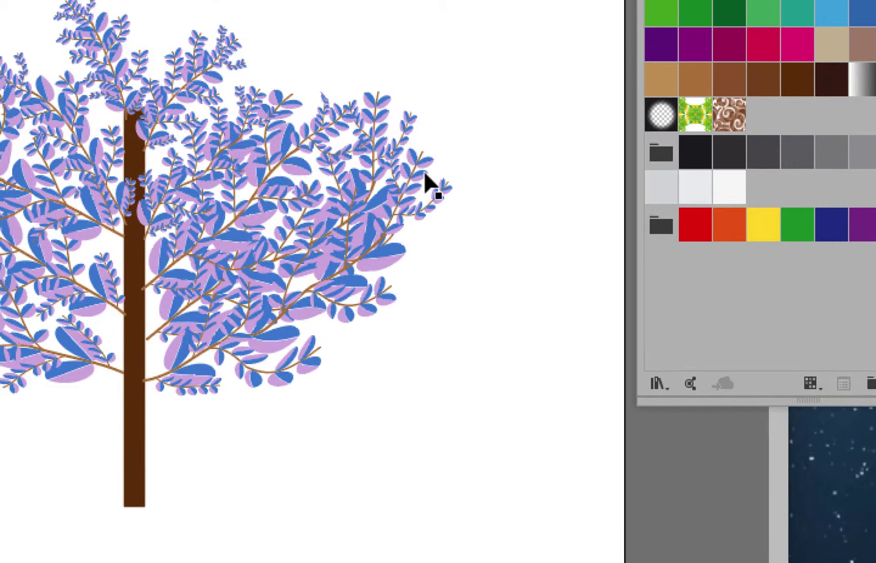
{"action": "left_click", "coordinate": [425, 174]}
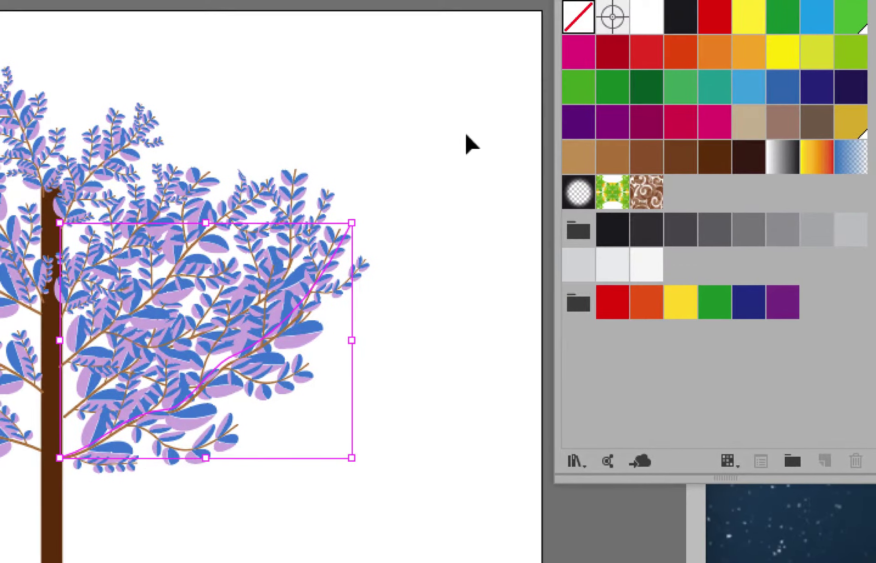
{"action": "left_click", "coordinate": [454, 156]}
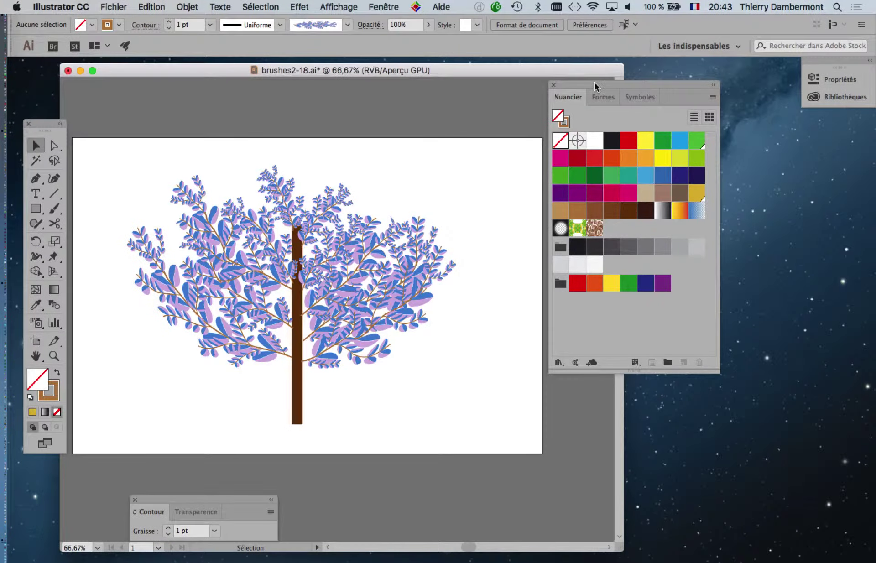
{"action": "mouse_move", "coordinate": [595, 82]}
{"action": "left_mouse_down"}
{"action": "mouse_move", "coordinate": [661, 91]}
{"action": "mouse_move", "coordinate": [646, 100]}
{"action": "left_mouse_up"}
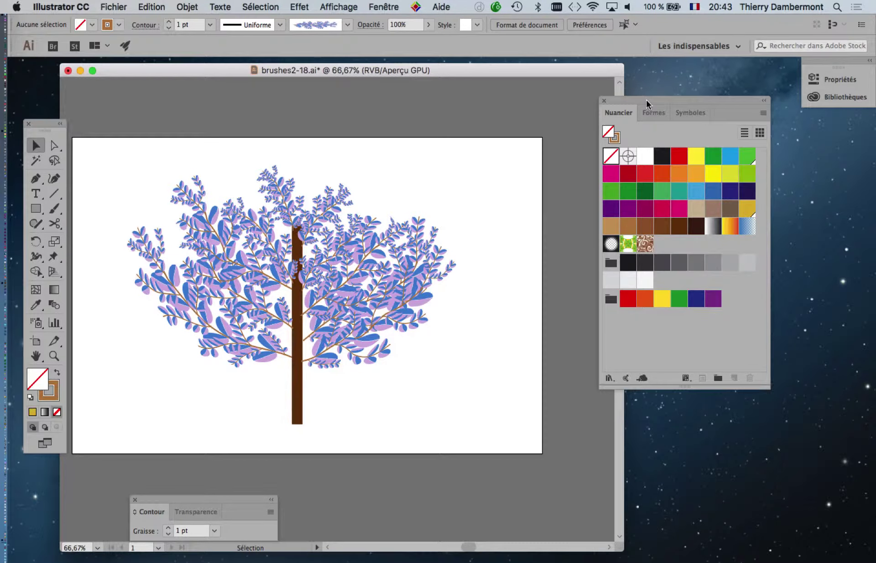
{"action": "scroll", "coordinate": [470, 243], "scroll_direction": "up", "scroll_amount": 1}
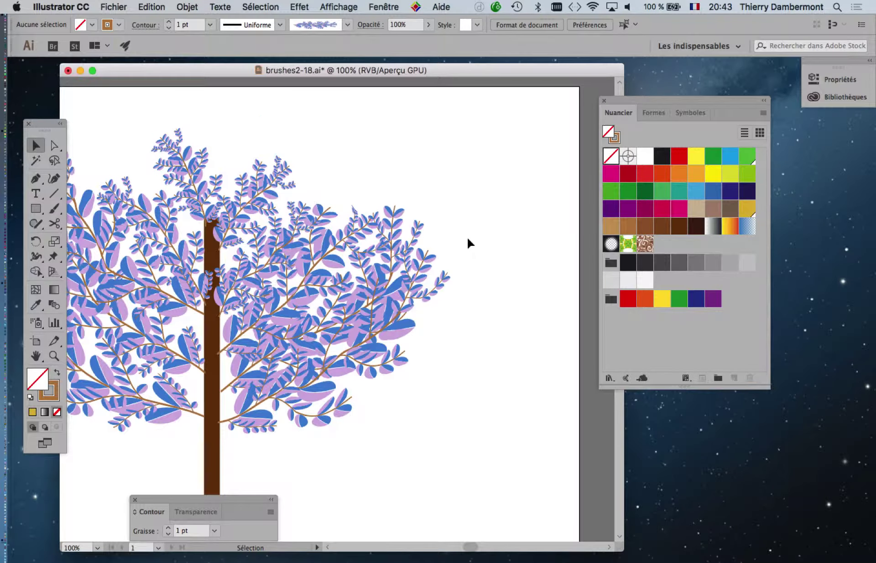
{"action": "left_click_drag", "start_coordinate": [437, 233], "coordinate": [493, 215]}
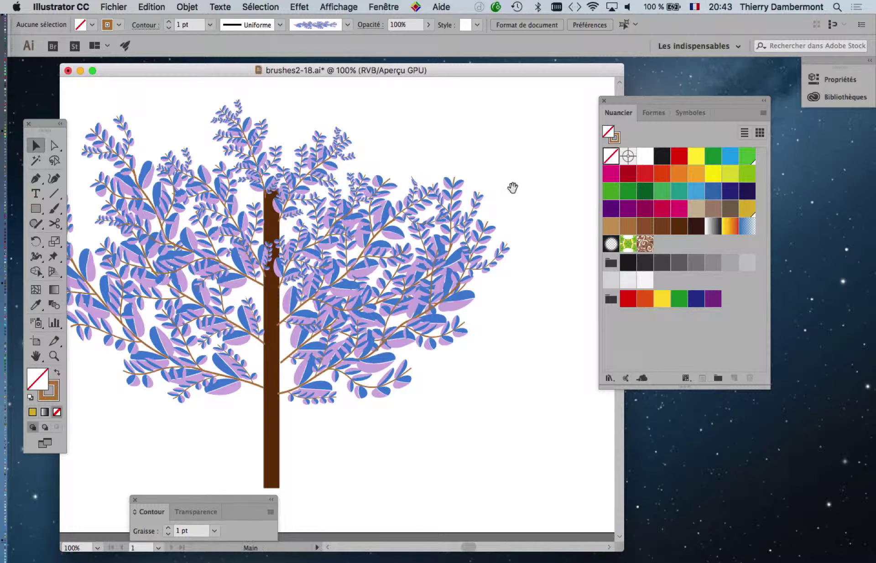
{"action": "left_click_drag", "start_coordinate": [385, 179], "coordinate": [436, 190]}
- Delete the tree artwork and drag the lavender branch brush's artwork onto the artboard
{"action": "key", "text": "super+a"}
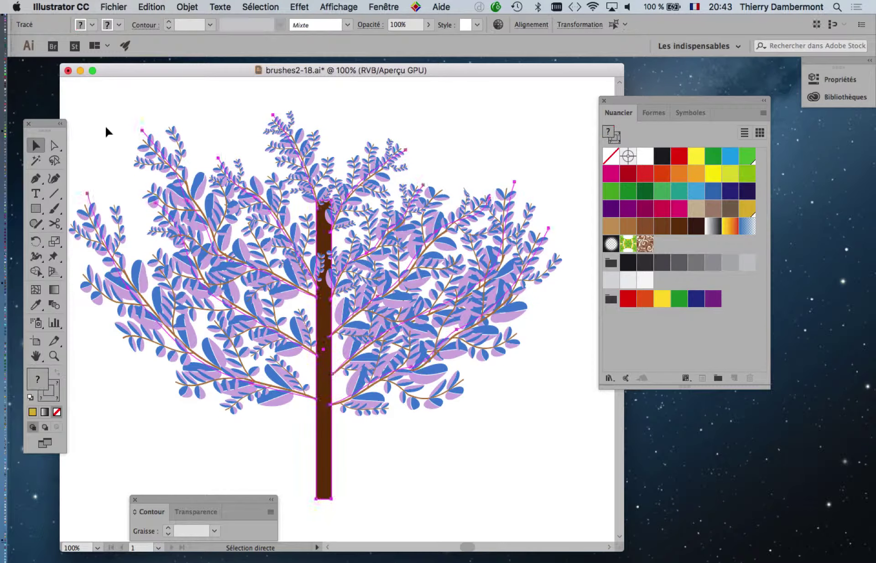
{"action": "key", "text": "Delete"}
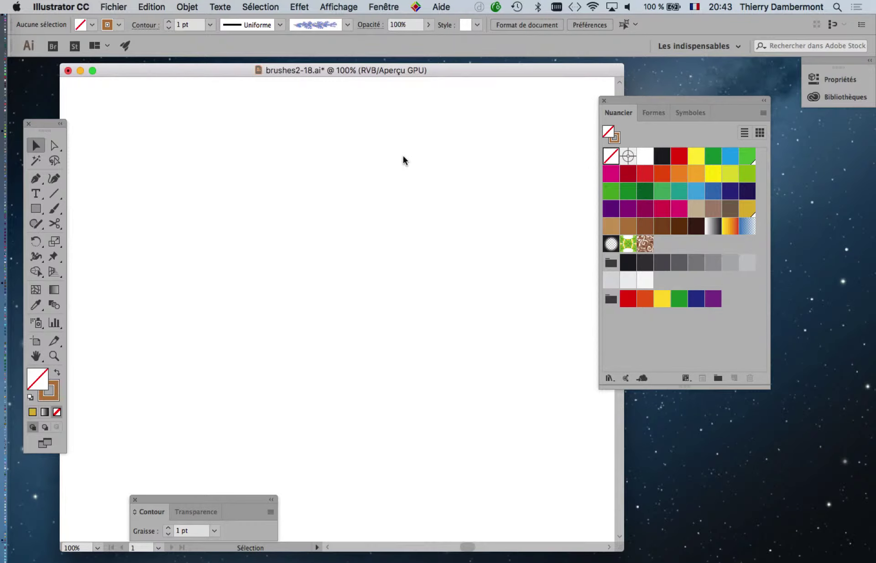
{"action": "left_click", "coordinate": [384, 7]}
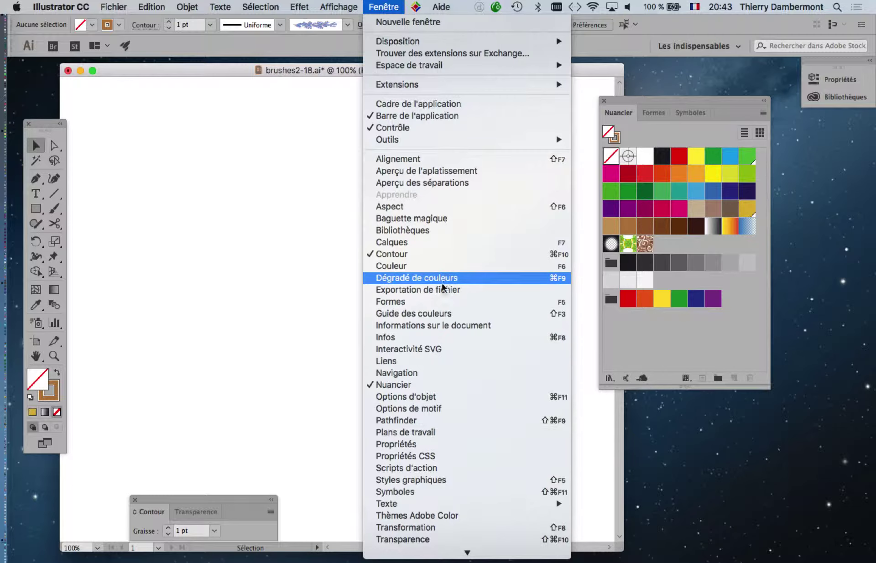
{"action": "left_click", "coordinate": [440, 302]}
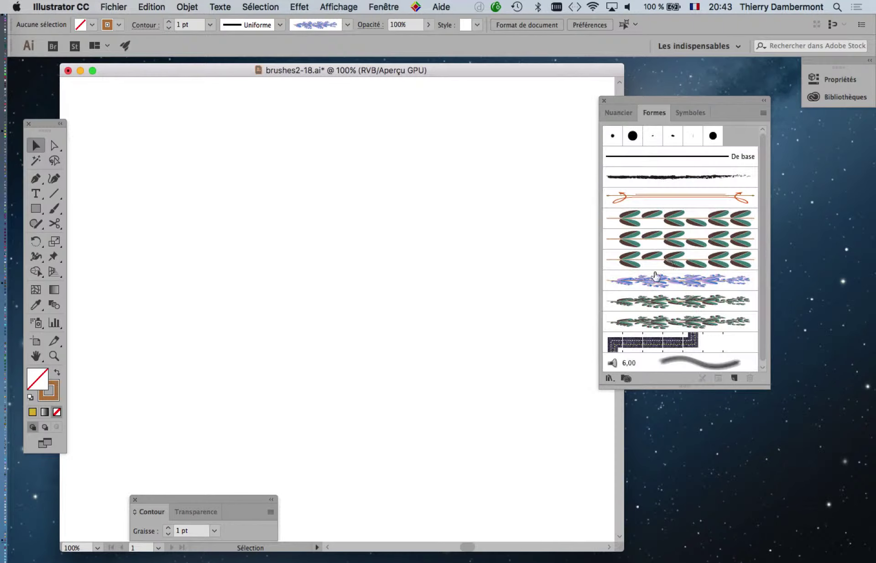
{"action": "left_click_drag", "start_coordinate": [616, 112], "coordinate": [464, 178]}
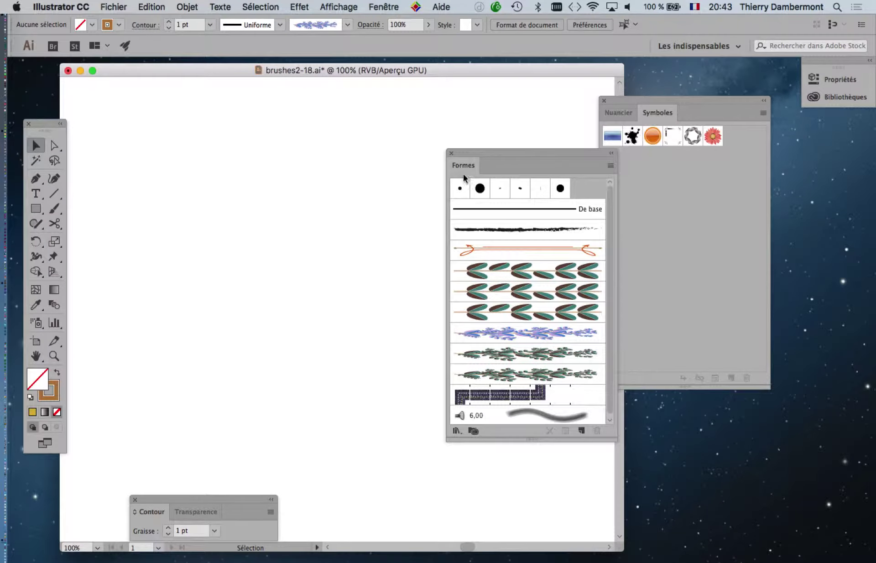
{"action": "scroll", "coordinate": [525, 360], "scroll_direction": "down", "scroll_amount": 1}
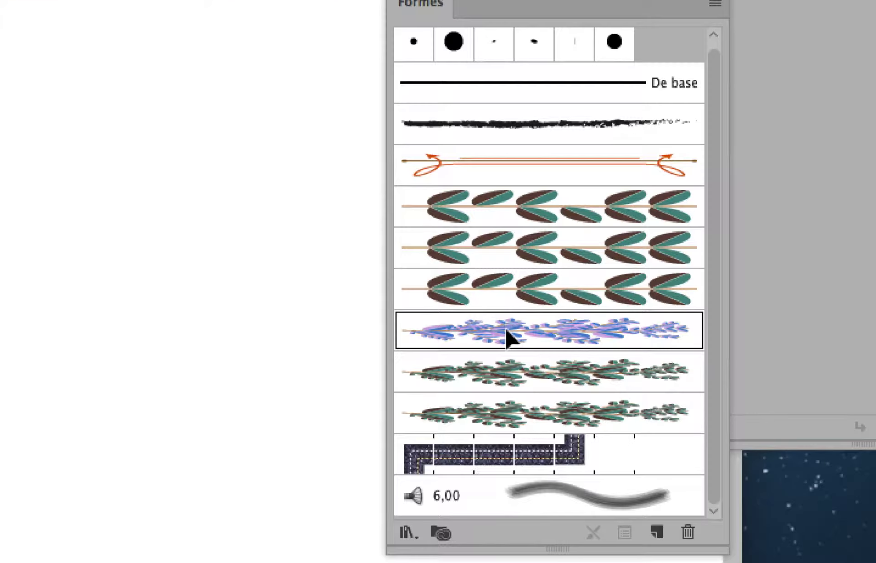
{"action": "left_click_drag", "start_coordinate": [509, 337], "coordinate": [307, 311]}
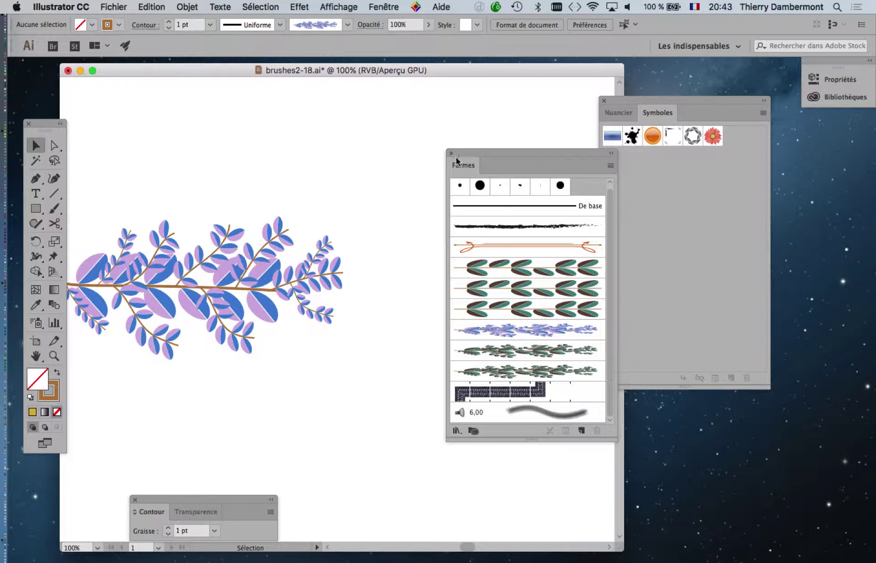
- Close the Formes panel, marquee-select the branch artwork and show the swatches
{"action": "left_click", "coordinate": [451, 153]}
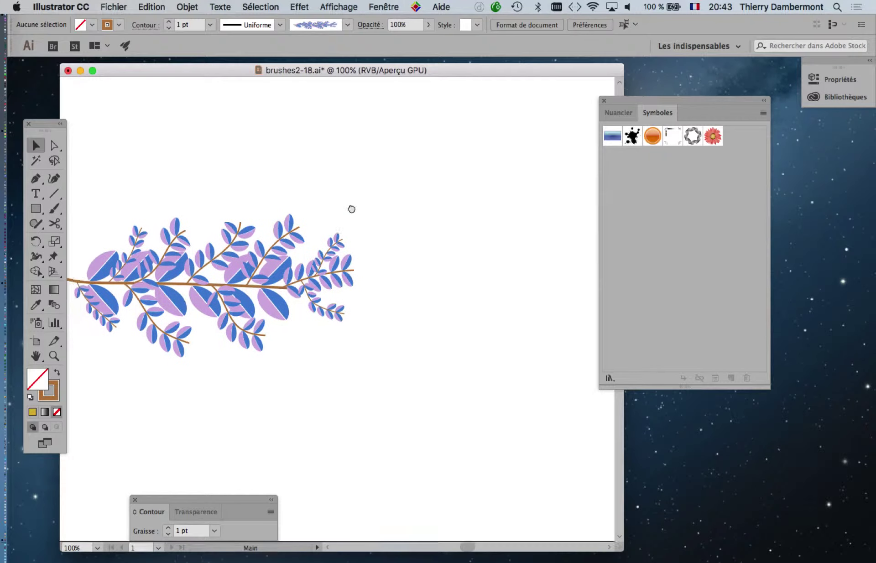
{"action": "left_click_drag", "start_coordinate": [192, 214], "coordinate": [374, 169]}
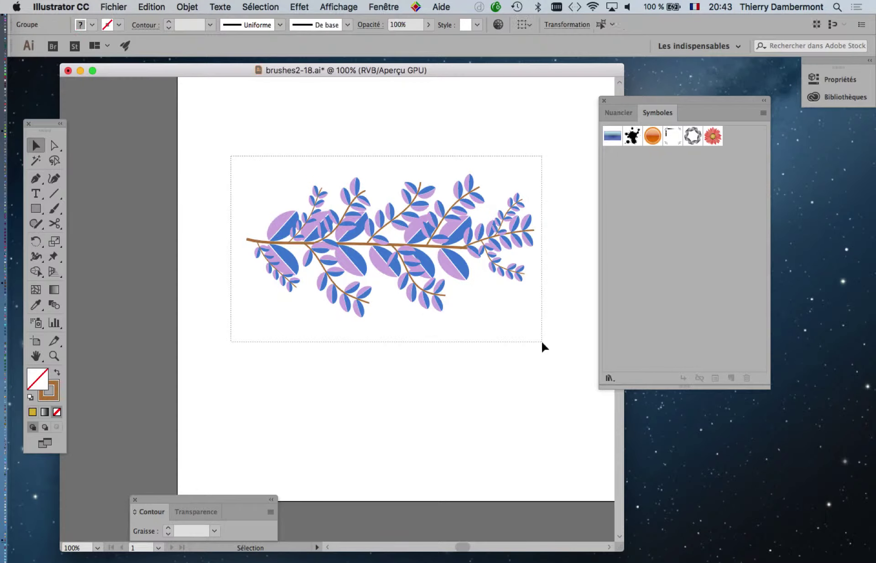
{"action": "left_click_drag", "start_coordinate": [230, 157], "coordinate": [543, 347]}
{"action": "left_click", "coordinate": [611, 110]}
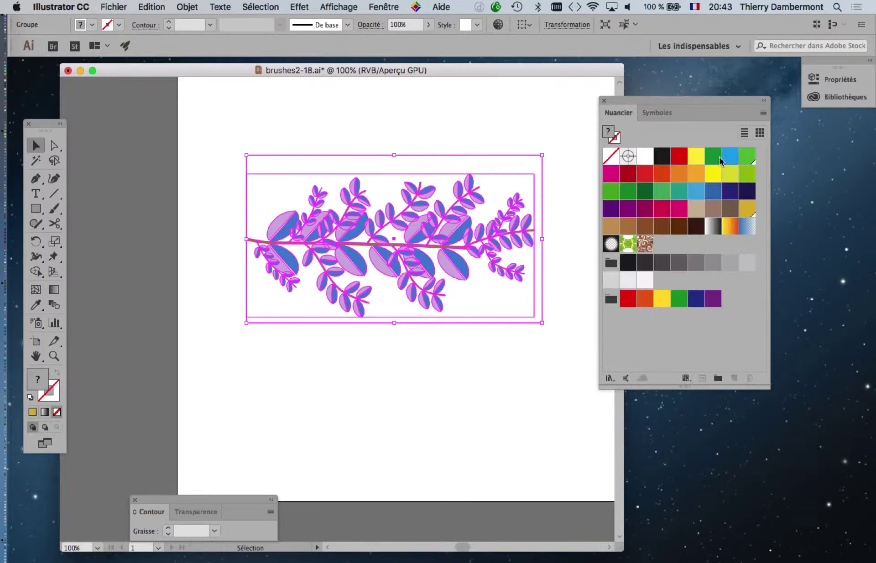
{"action": "left_click", "coordinate": [537, 137]}
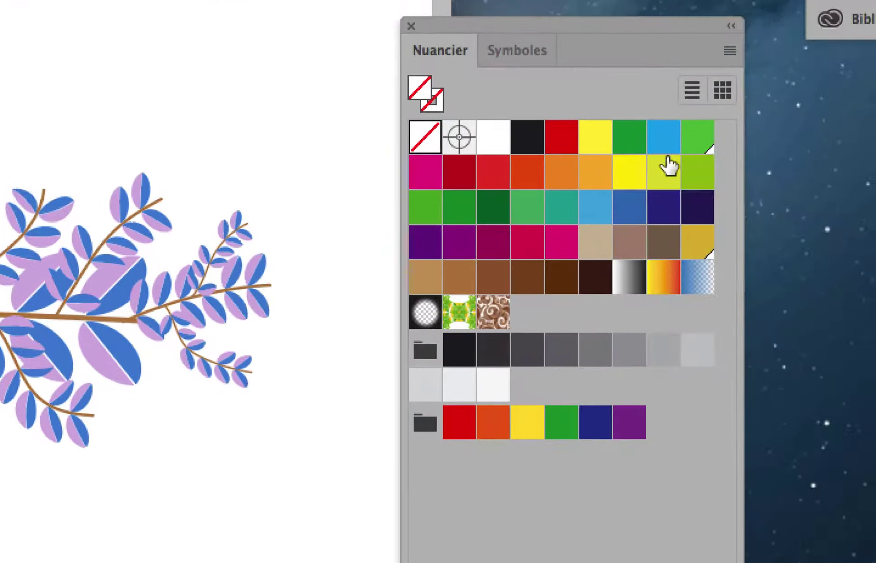
- Uncheck Globale on the green swatch
{"action": "left_click", "coordinate": [751, 157]}
{"action": "double_click", "coordinate": [680, 155]}
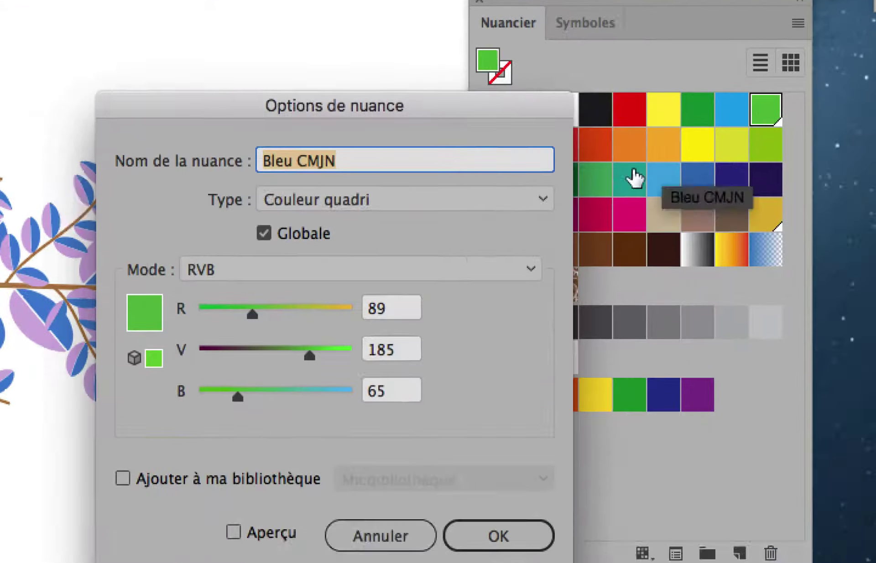
{"action": "left_click", "coordinate": [514, 192]}
{"action": "left_click", "coordinate": [577, 294]}
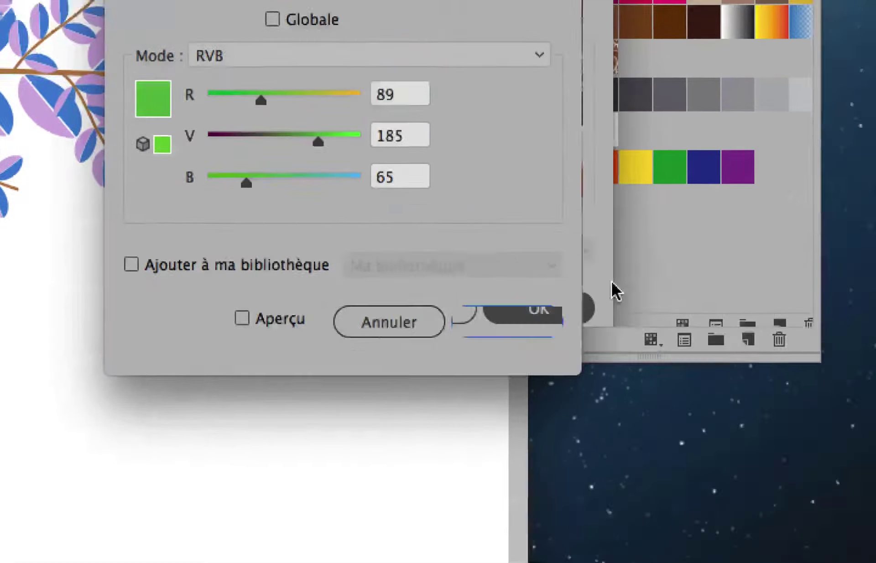
- Uncheck Globale on the ochre swatch and marquee-select the branch artwork
{"action": "double_click", "coordinate": [670, 178]}
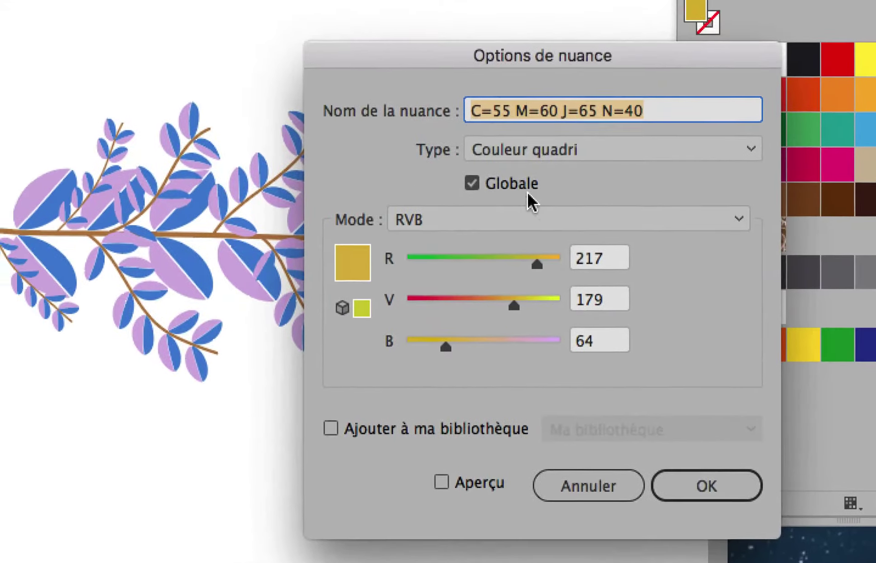
{"action": "left_click", "coordinate": [383, 158]}
{"action": "left_click", "coordinate": [563, 461]}
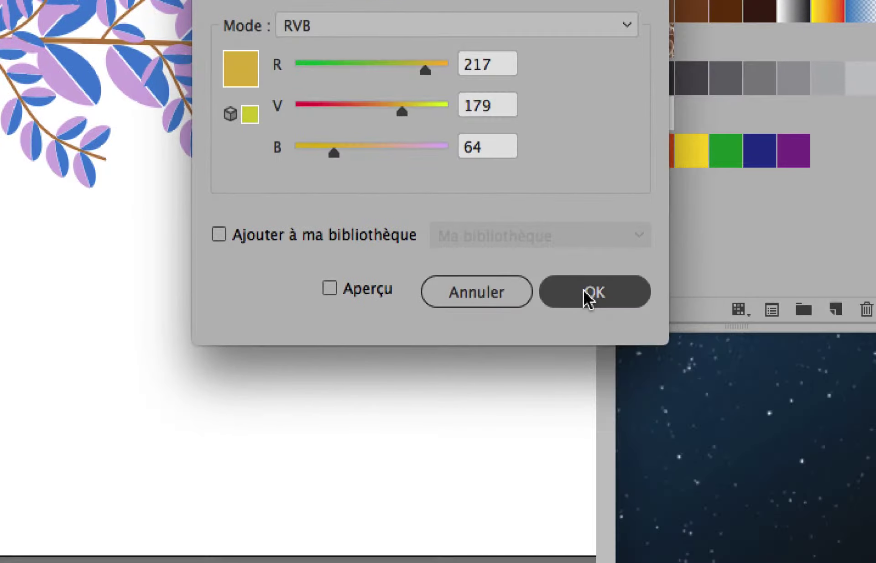
{"action": "left_click", "coordinate": [589, 294]}
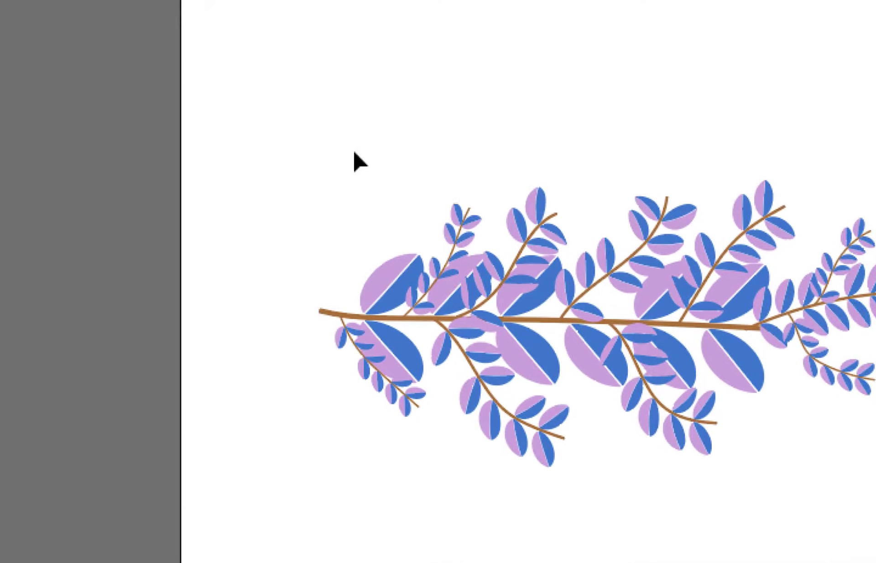
{"action": "mouse_move", "coordinate": [305, 129]}
{"action": "left_mouse_down"}
{"action": "mouse_move", "coordinate": [458, 215]}
{"action": "mouse_move", "coordinate": [515, 269]}
{"action": "left_mouse_up"}
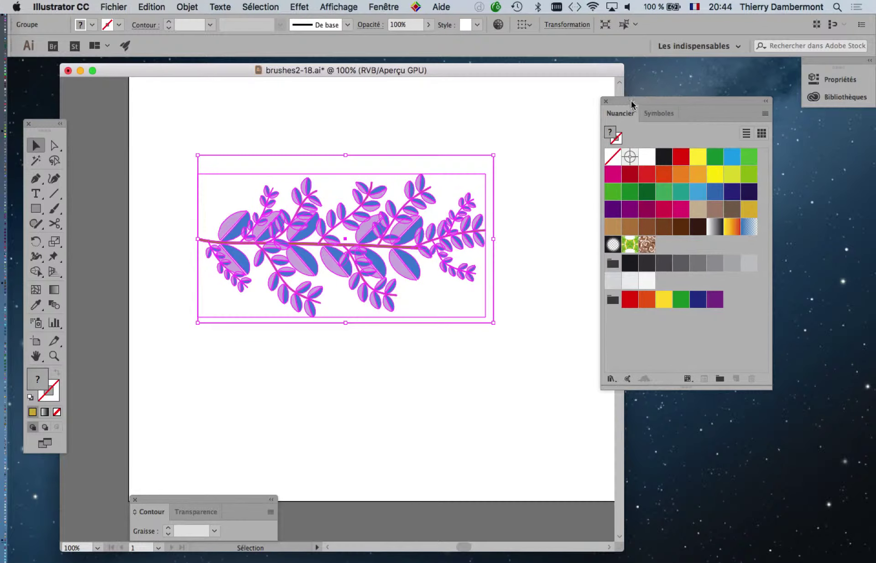
- Drag the selected branch into the Formes panel as an art brush with 65% width
{"action": "left_click_drag", "start_coordinate": [629, 100], "coordinate": [701, 103]}
{"action": "left_click", "coordinate": [375, 5]}
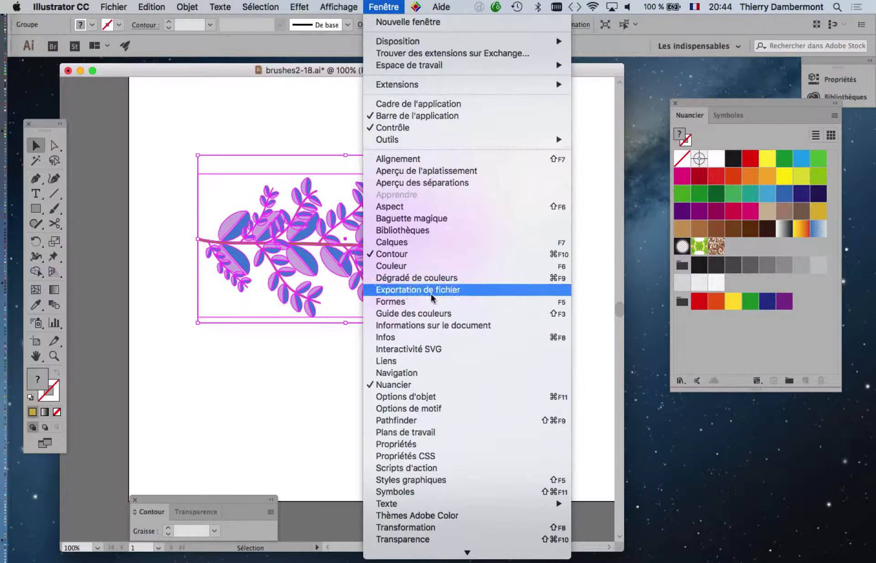
{"action": "left_click", "coordinate": [434, 307]}
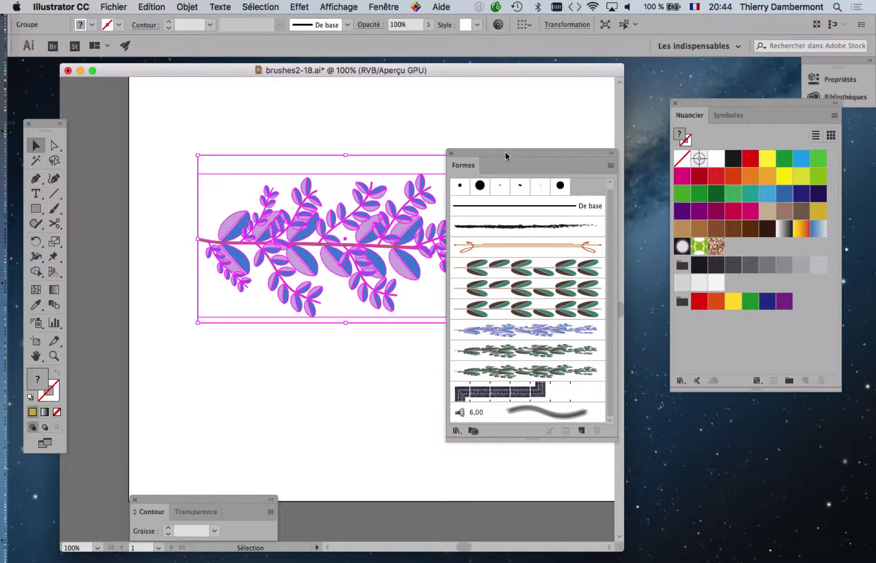
{"action": "left_click_drag", "start_coordinate": [506, 155], "coordinate": [571, 108]}
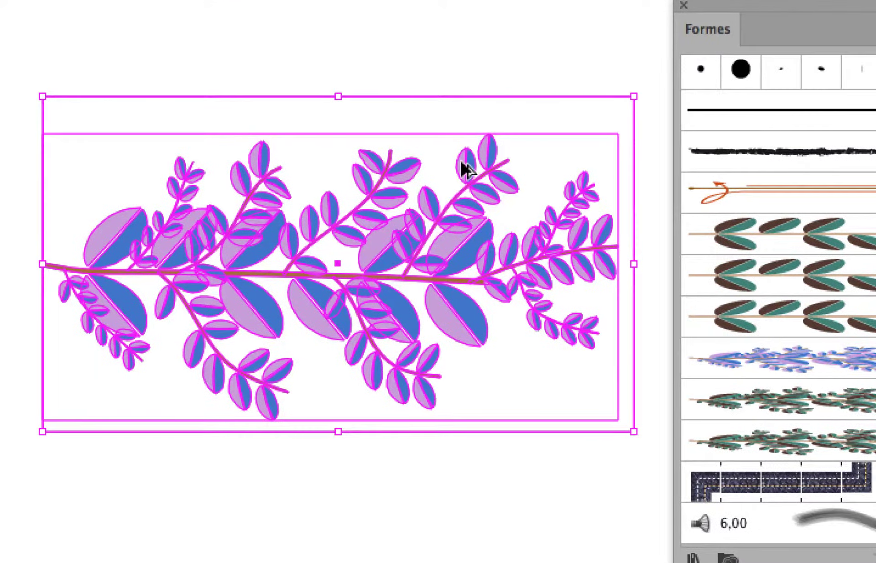
{"action": "left_click_drag", "start_coordinate": [465, 169], "coordinate": [580, 235]}
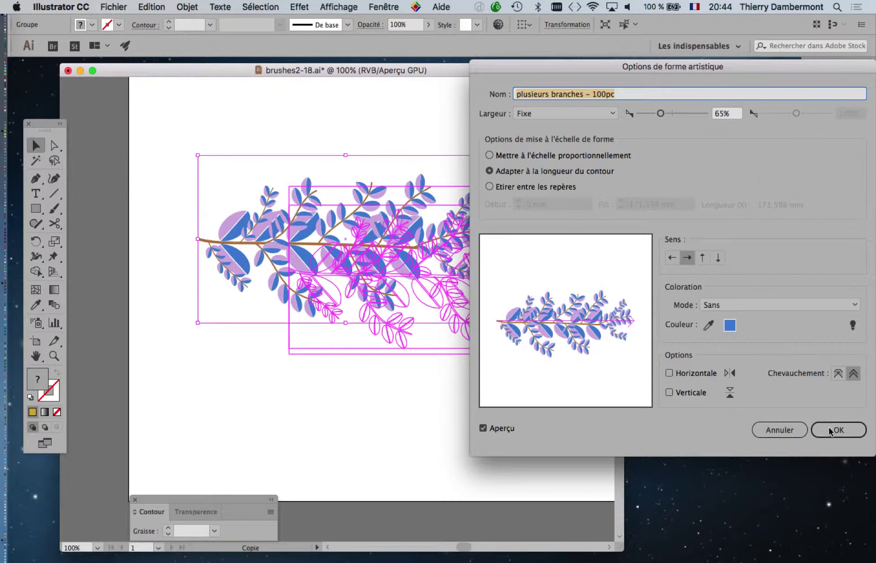
{"action": "left_click", "coordinate": [828, 430]}
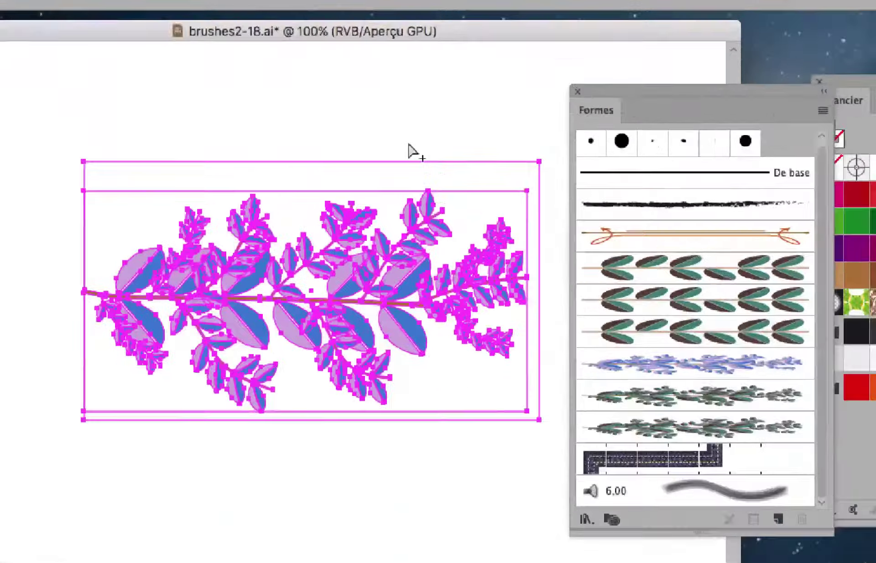
- Delete the branch artwork and paint two diagonal strokes with the lavender branch brush
{"action": "key", "text": "Delete"}
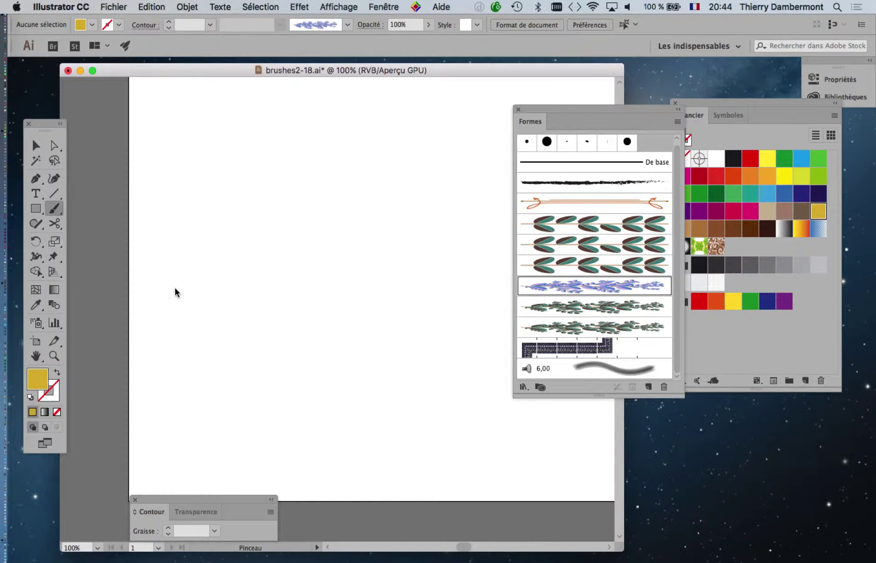
{"action": "left_click_drag", "start_coordinate": [190, 333], "coordinate": [373, 164]}
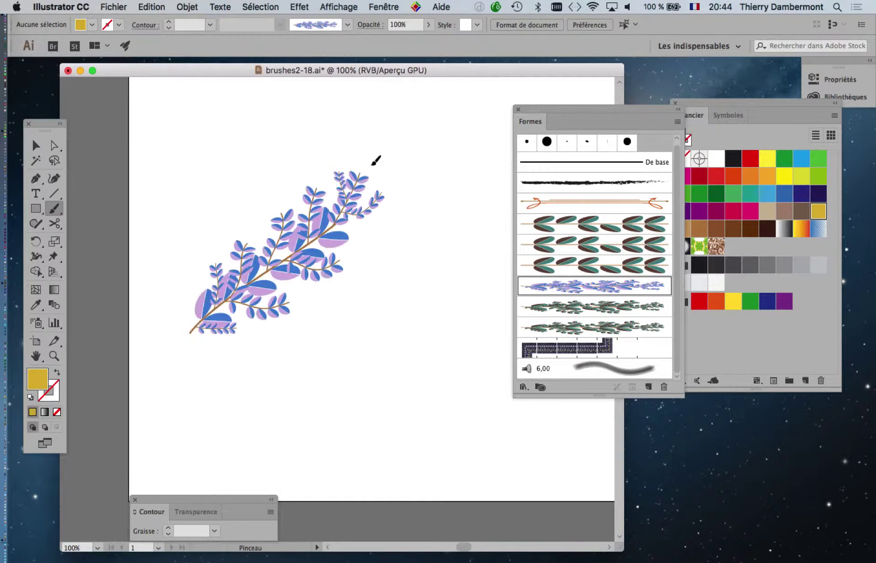
{"action": "left_click_drag", "start_coordinate": [258, 343], "coordinate": [483, 291]}
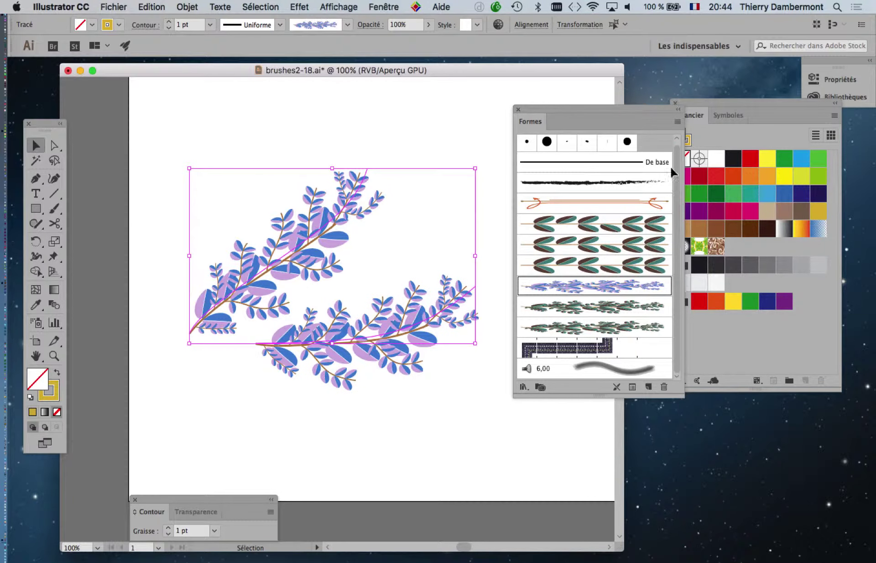
- Set the stroke colour to the ochre swatch and select the upper branch stroke
{"action": "left_click_drag", "start_coordinate": [619, 111], "coordinate": [588, 96]}
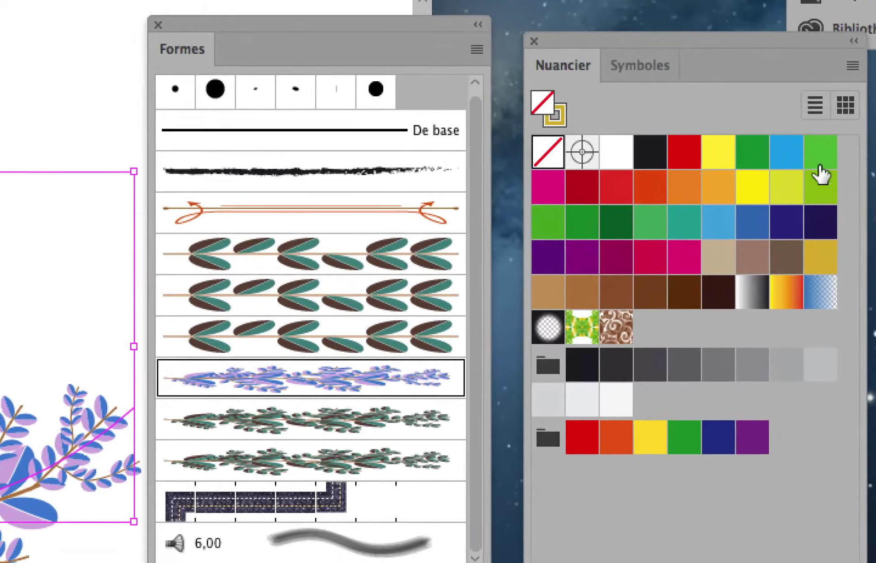
{"action": "left_click", "coordinate": [822, 202]}
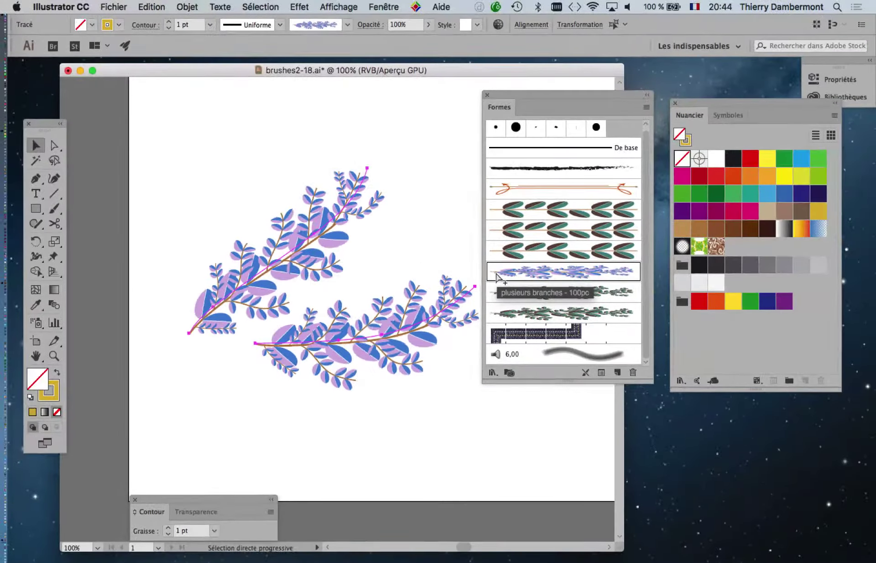
{"action": "left_click_drag", "start_coordinate": [300, 219], "coordinate": [244, 213]}
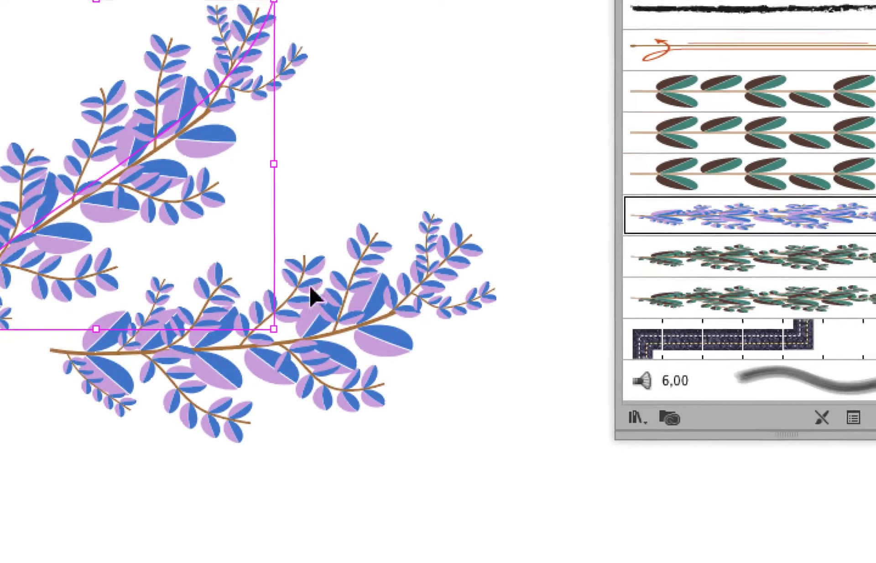
{"action": "left_click", "coordinate": [342, 330]}
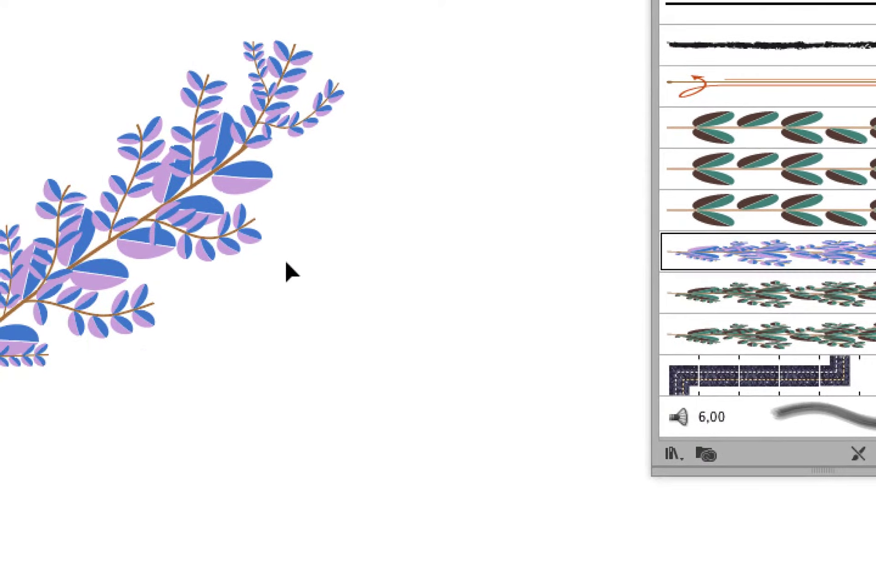
{"action": "left_click", "coordinate": [269, 233]}
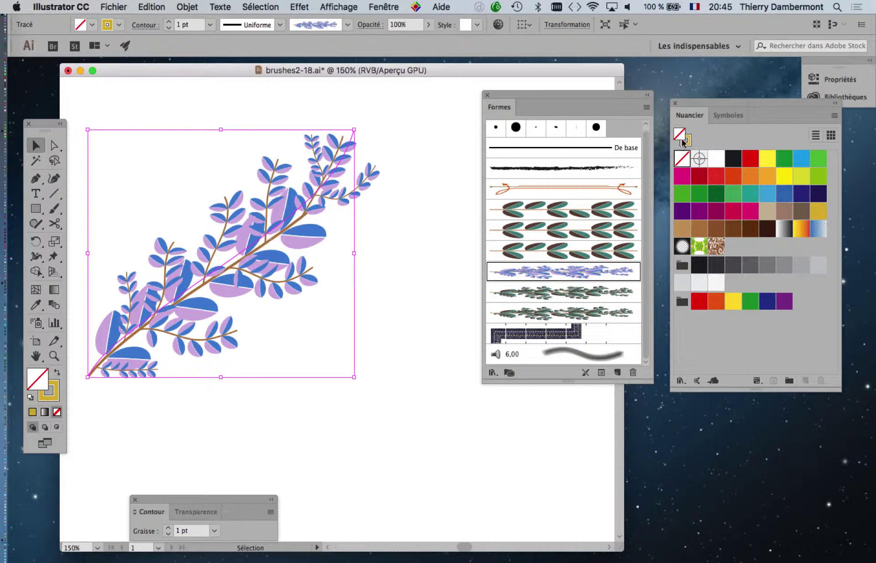
{"action": "left_click_drag", "start_coordinate": [714, 106], "coordinate": [331, 145]}
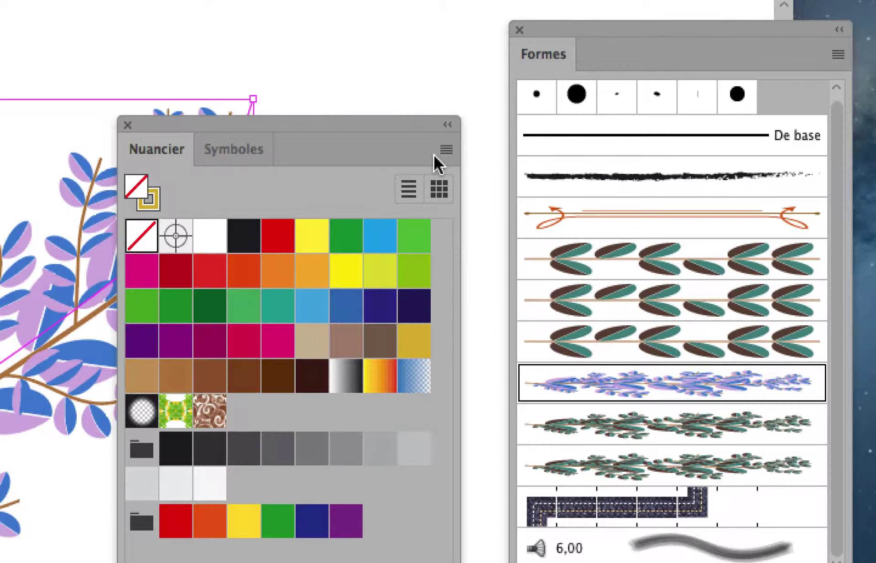
- Add the selected artwork's colours as new swatches, close Brushes, then deselect
{"action": "left_click", "coordinate": [468, 153]}
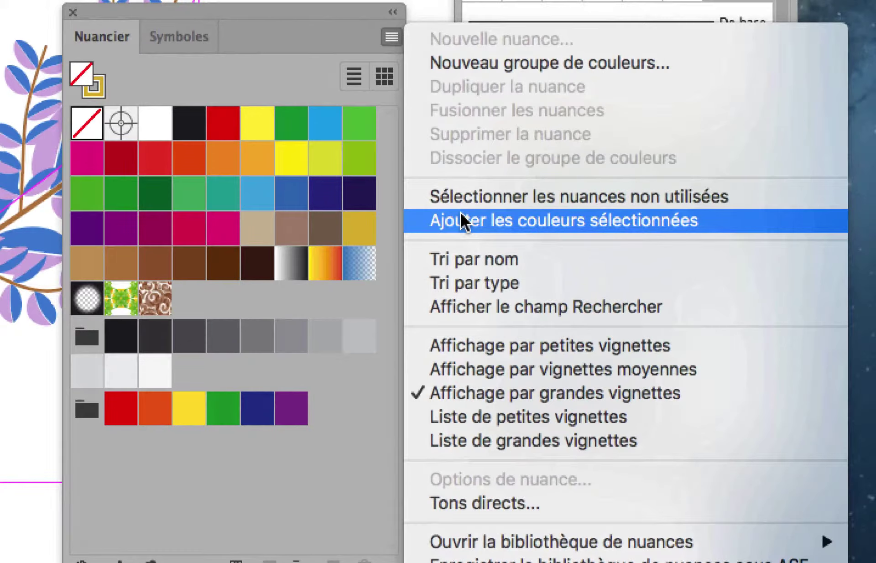
{"action": "left_click", "coordinate": [459, 220]}
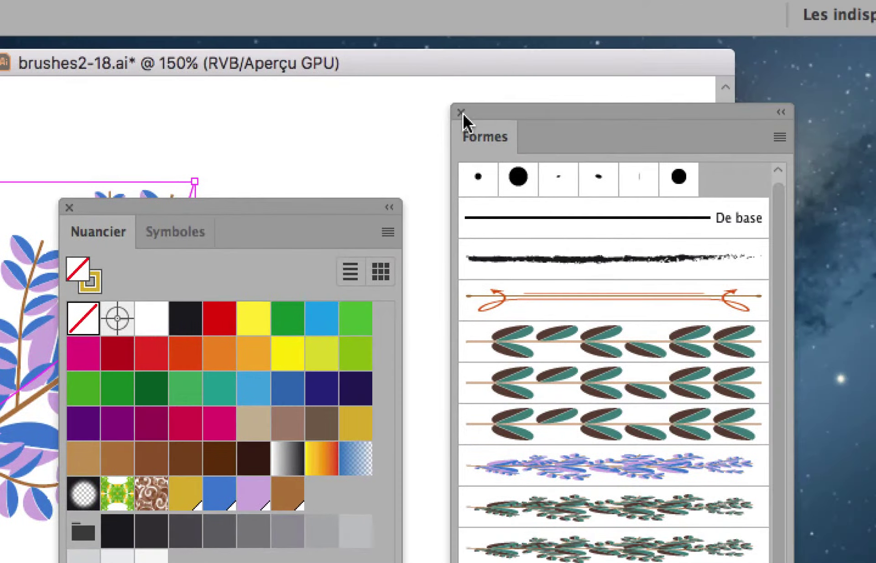
{"action": "left_click", "coordinate": [680, 51]}
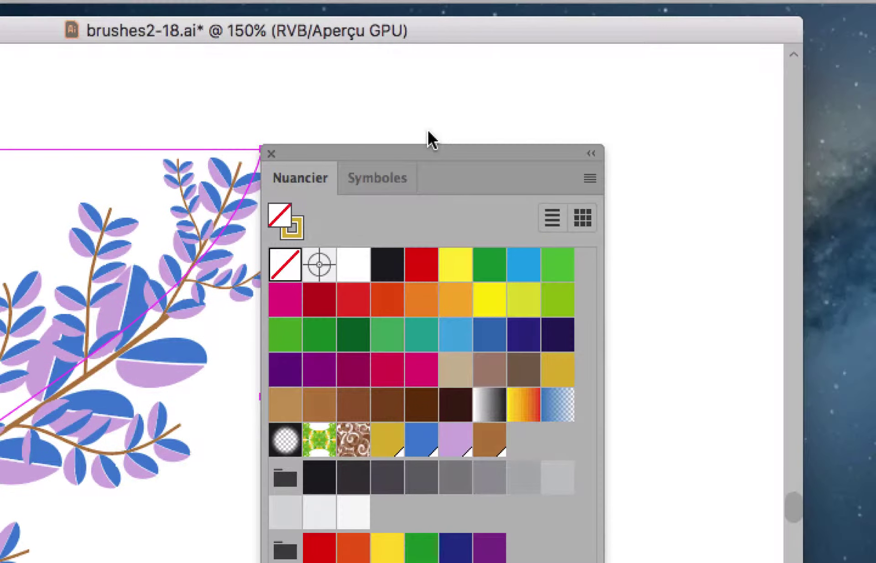
{"action": "left_click_drag", "start_coordinate": [360, 143], "coordinate": [664, 64]}
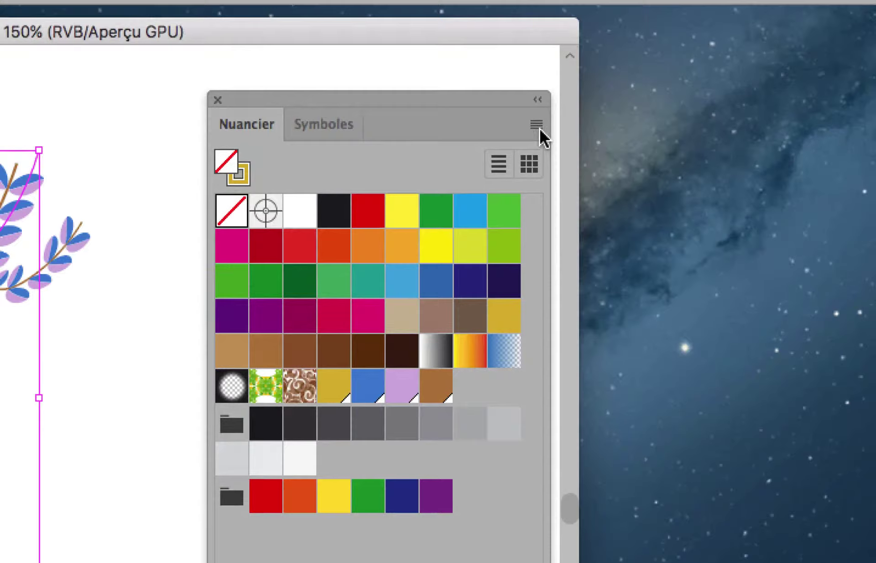
{"action": "left_click", "coordinate": [537, 124]}
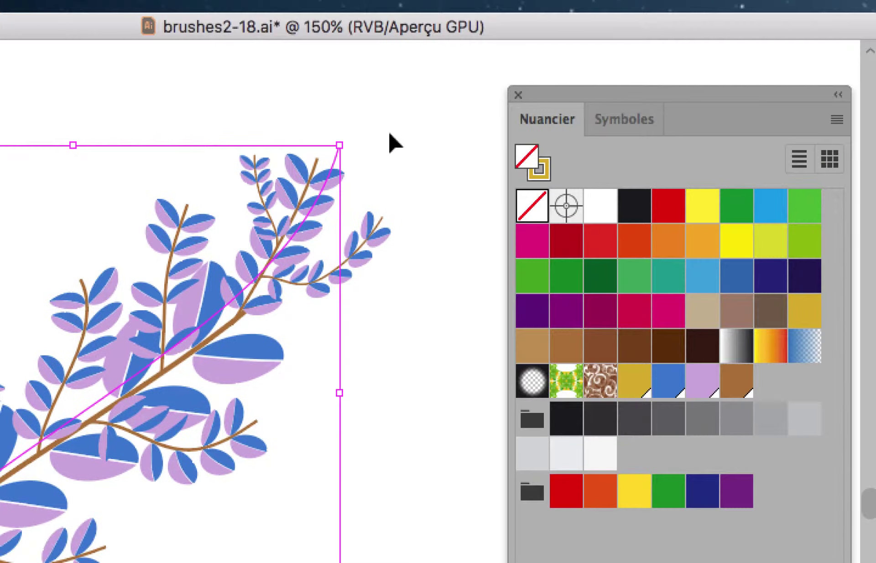
{"action": "left_click", "coordinate": [390, 134]}
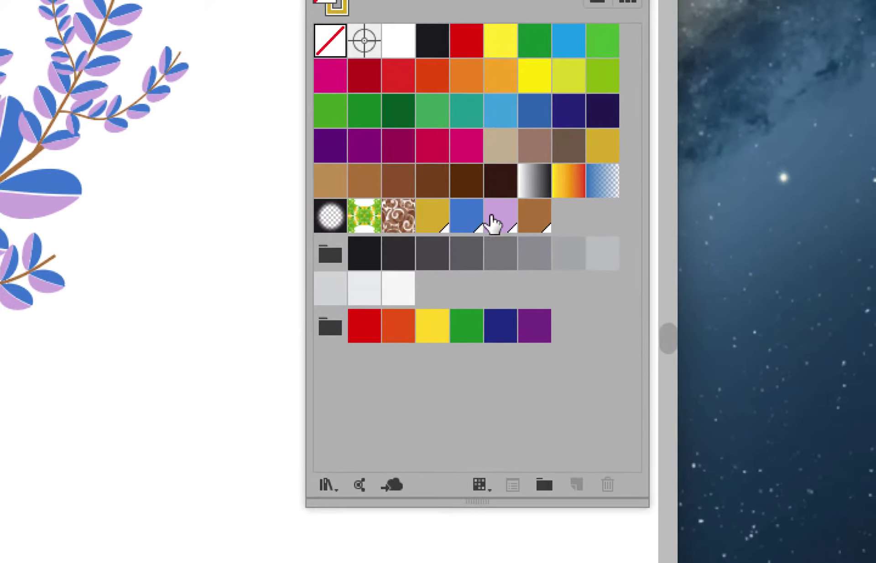
- Lower the lilac swatch's blue value to 47, giving mustard RGB 209/175/47
{"action": "double_click", "coordinate": [574, 429]}
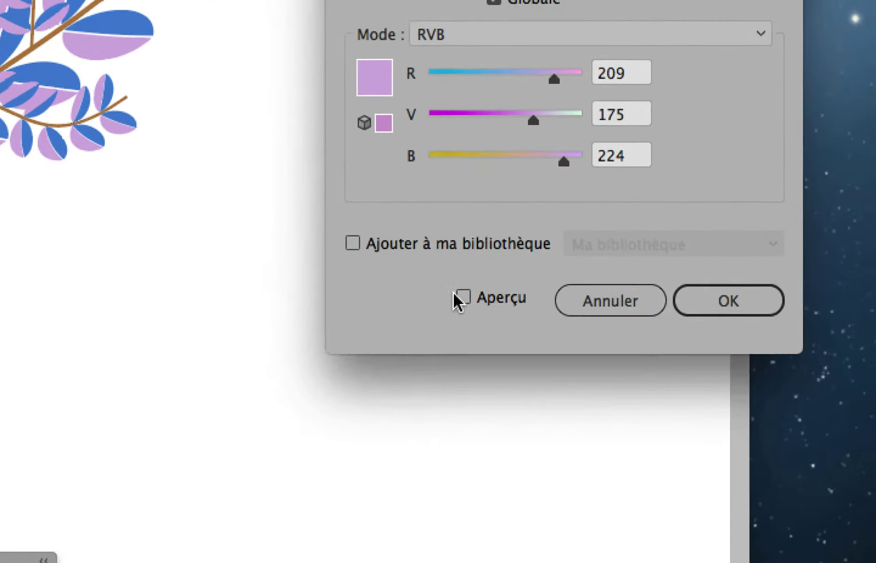
{"action": "left_click", "coordinate": [394, 452]}
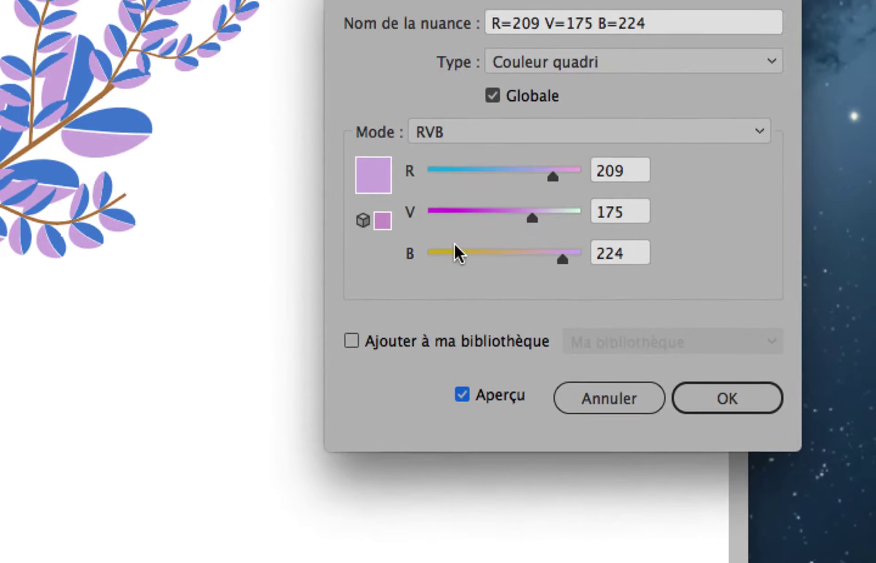
{"action": "left_click", "coordinate": [454, 250]}
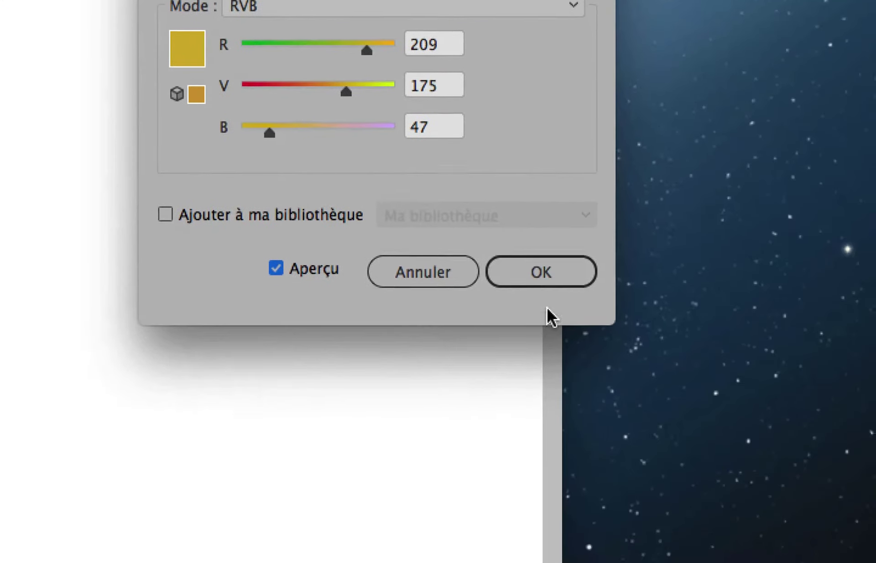
{"action": "left_click", "coordinate": [544, 292]}
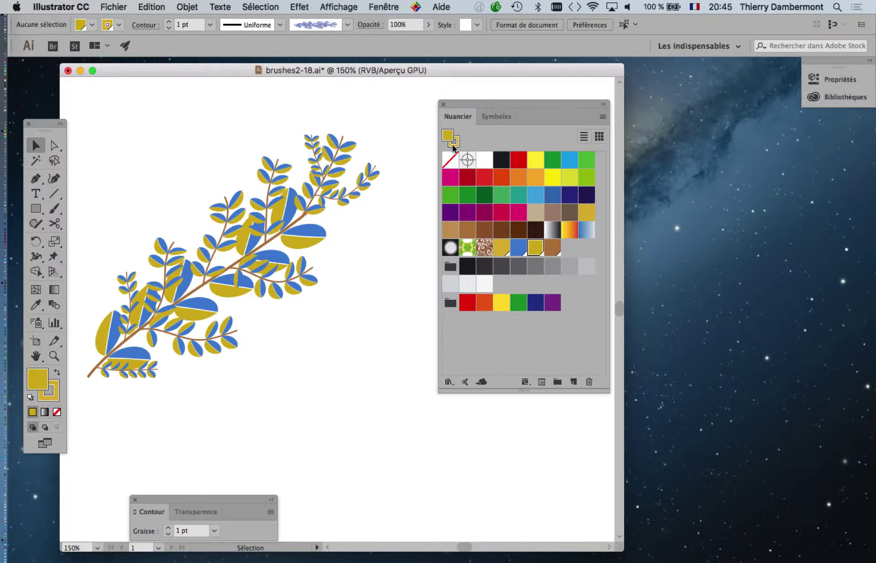
- Paint a long middle branch and a tall upright right-side branch with the Paintbrush
{"action": "left_click_drag", "start_coordinate": [461, 103], "coordinate": [621, 115]}
{"action": "left_click", "coordinate": [54, 208]}
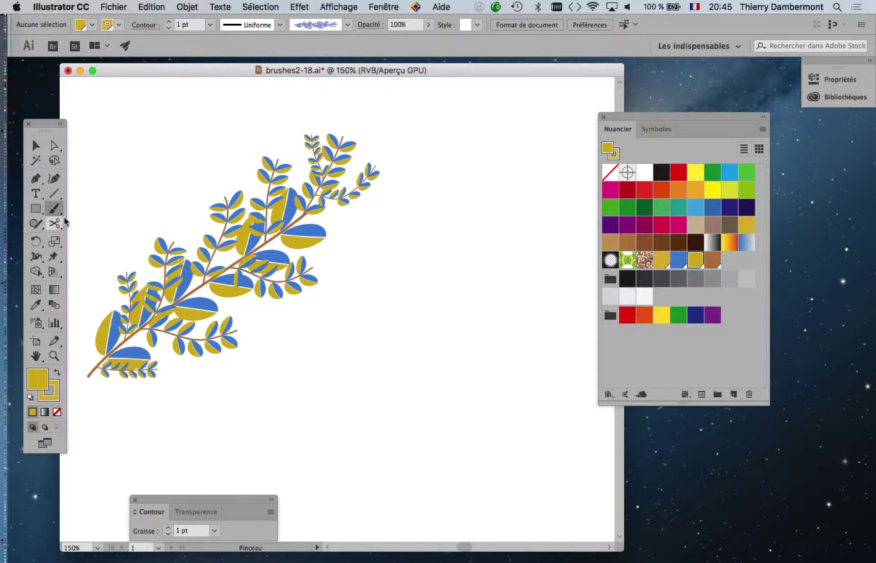
{"action": "left_click_drag", "start_coordinate": [199, 396], "coordinate": [468, 302]}
{"action": "left_click_drag", "start_coordinate": [438, 415], "coordinate": [532, 392]}
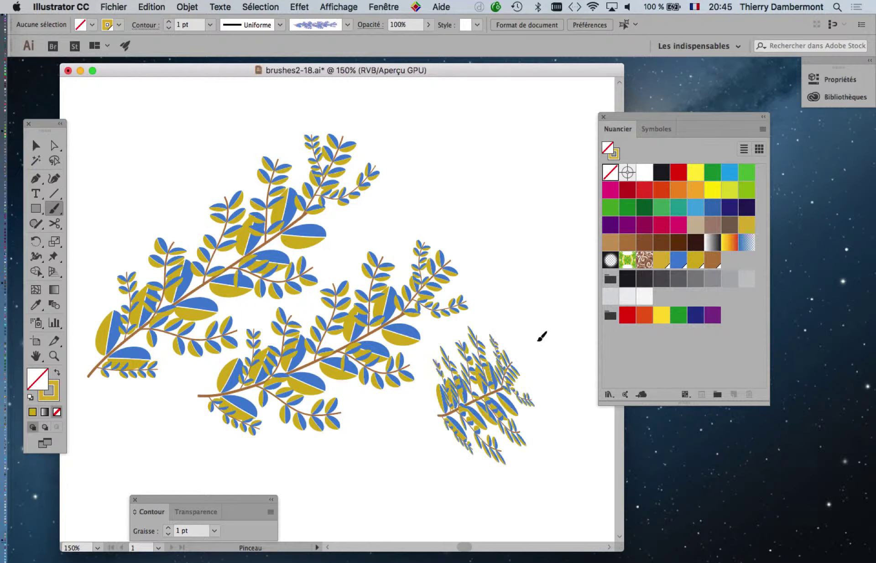
{"action": "key", "text": "super+z"}
{"action": "left_click_drag", "start_coordinate": [500, 436], "coordinate": [526, 121]}
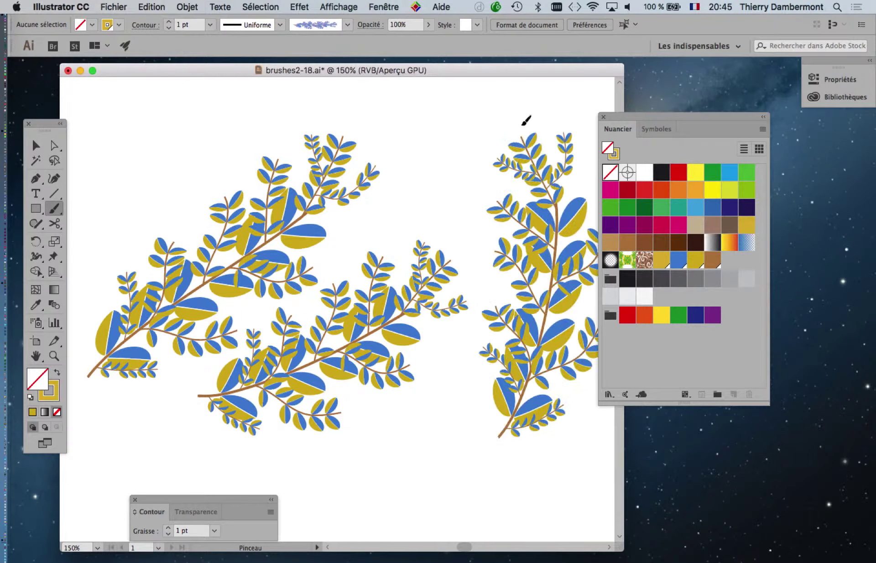
{"action": "key", "text": "super+minus"}
- Add a long branch across the upper artboard and another in the top-left corner
{"action": "left_click_drag", "start_coordinate": [202, 166], "coordinate": [511, 87]}
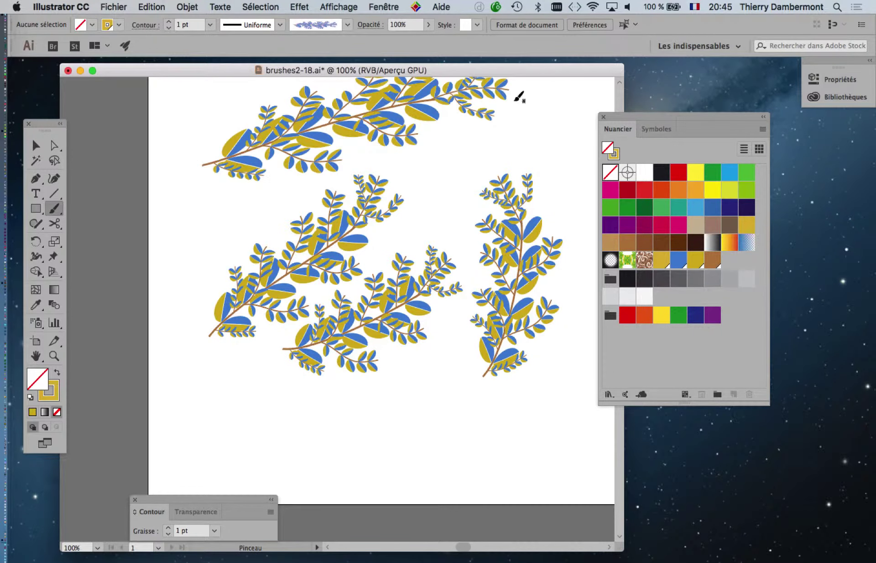
{"action": "scroll", "coordinate": [442, 200], "scroll_direction": "up", "scroll_amount": 3}
{"action": "key", "text": "super+z"}
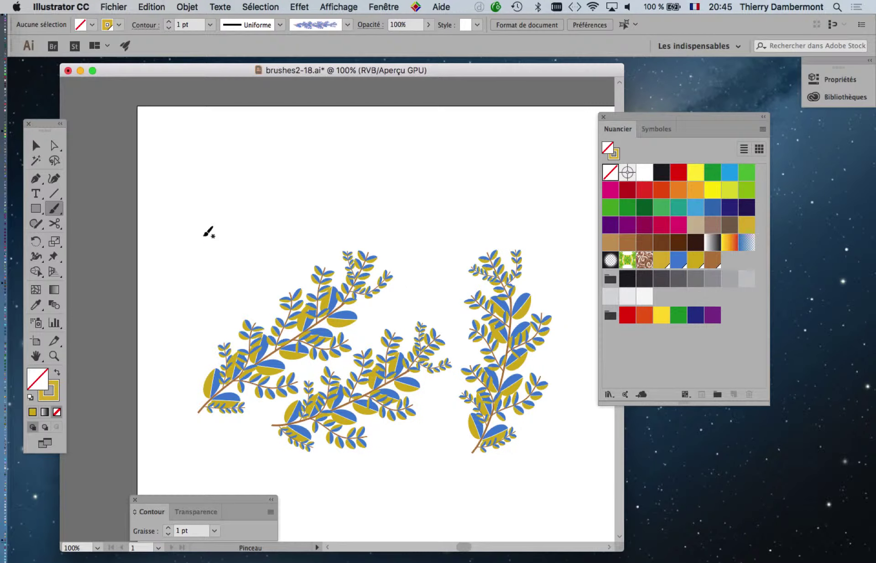
{"action": "left_click_drag", "start_coordinate": [204, 235], "coordinate": [497, 162]}
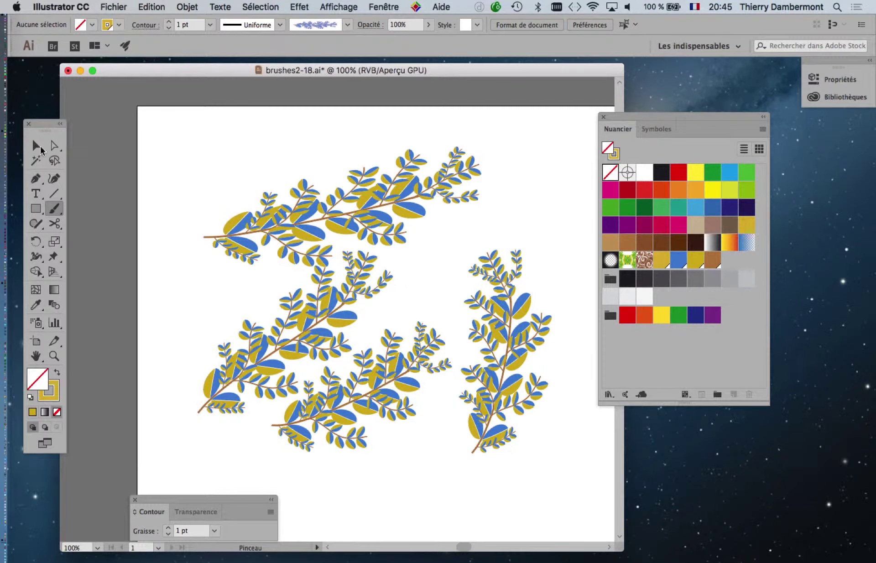
{"action": "left_click_drag", "start_coordinate": [169, 238], "coordinate": [291, 111]}
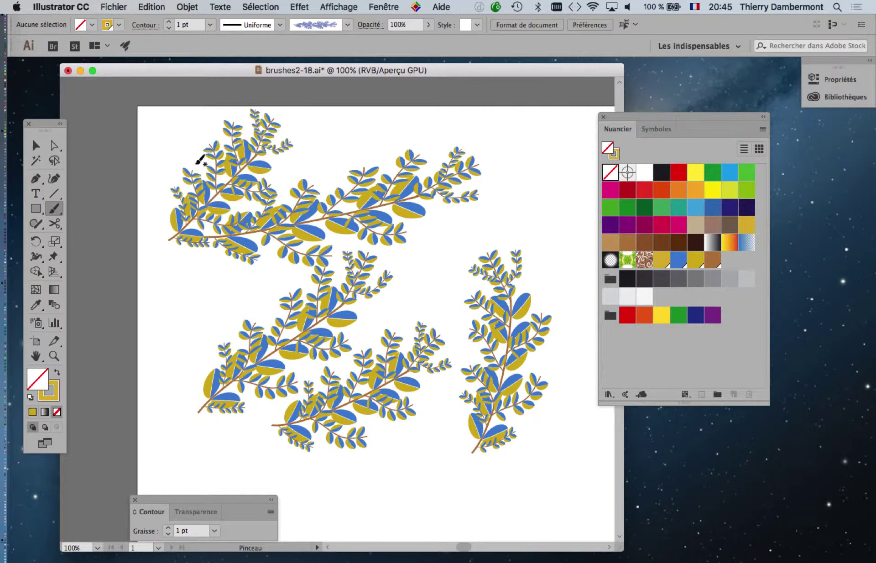
{"action": "left_click", "coordinate": [37, 146]}
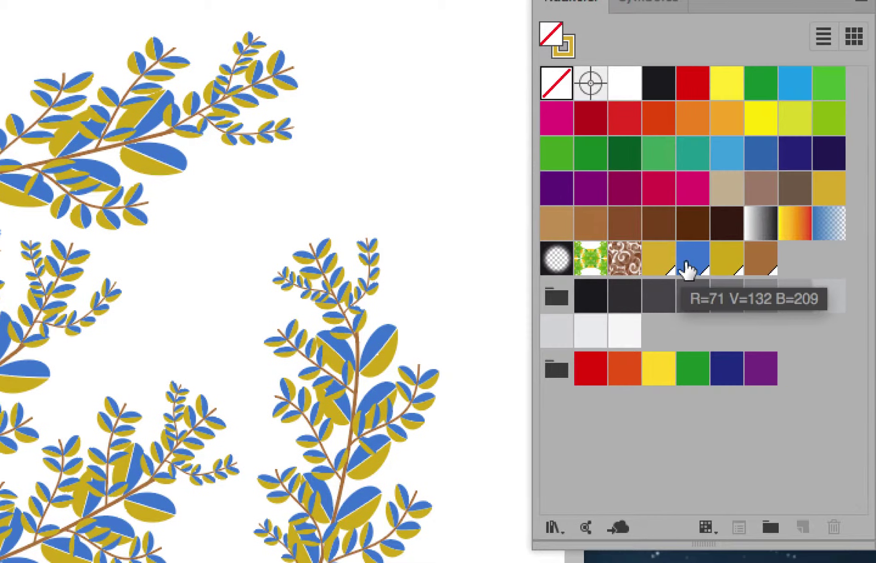
- Change the blue global leaf swatch to pink, RGB 217/142/209, with live preview
{"action": "left_click", "coordinate": [689, 269]}
{"action": "double_click", "coordinate": [689, 270]}
{"action": "left_click", "coordinate": [567, 337]}
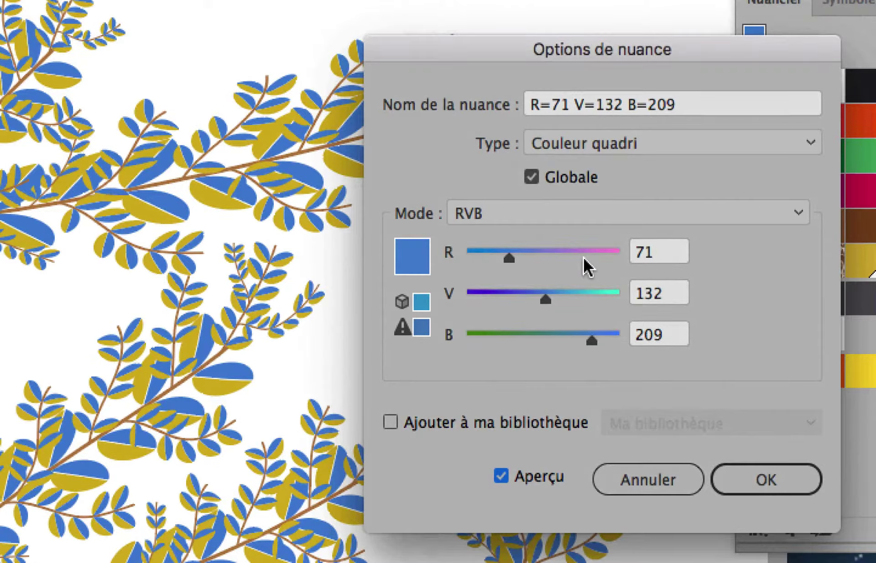
{"action": "left_click_drag", "start_coordinate": [539, 255], "coordinate": [628, 251]}
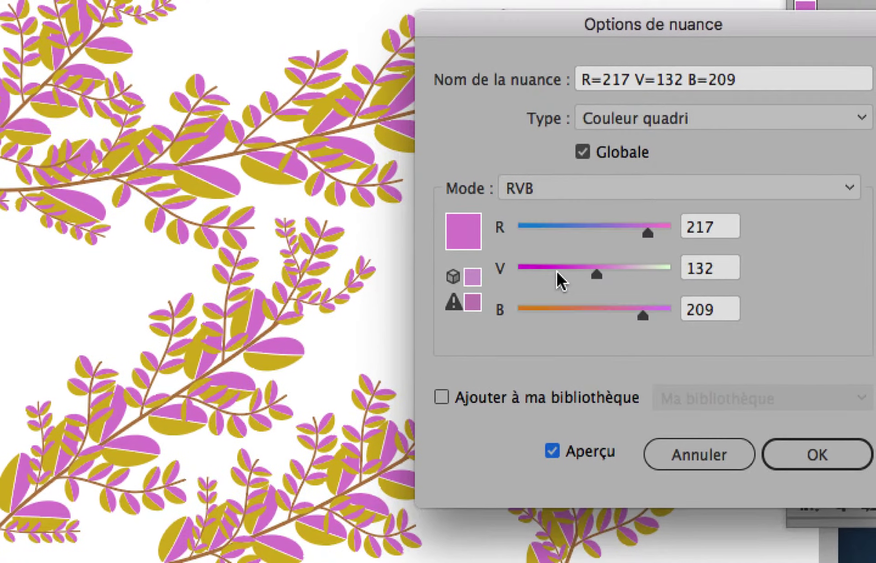
{"action": "left_click", "coordinate": [537, 285]}
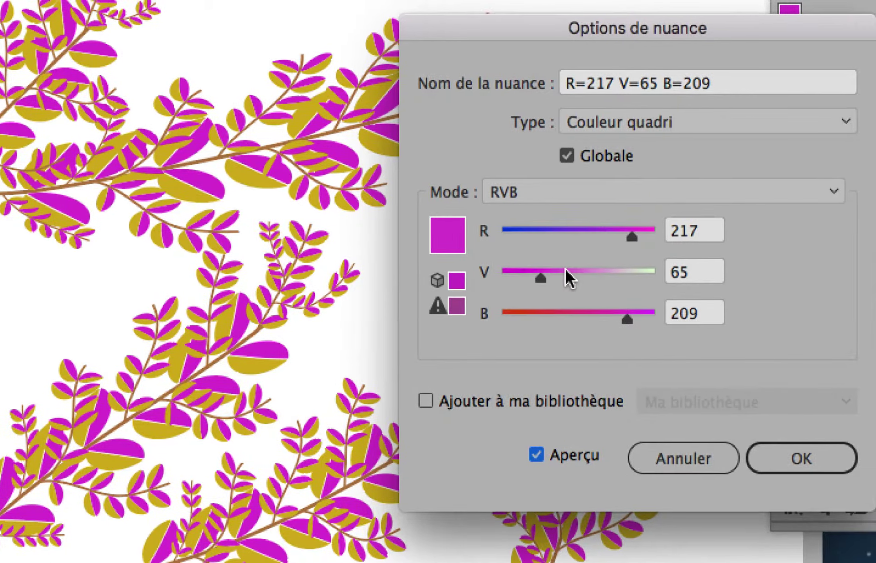
{"action": "left_click_drag", "start_coordinate": [565, 269], "coordinate": [571, 273]}
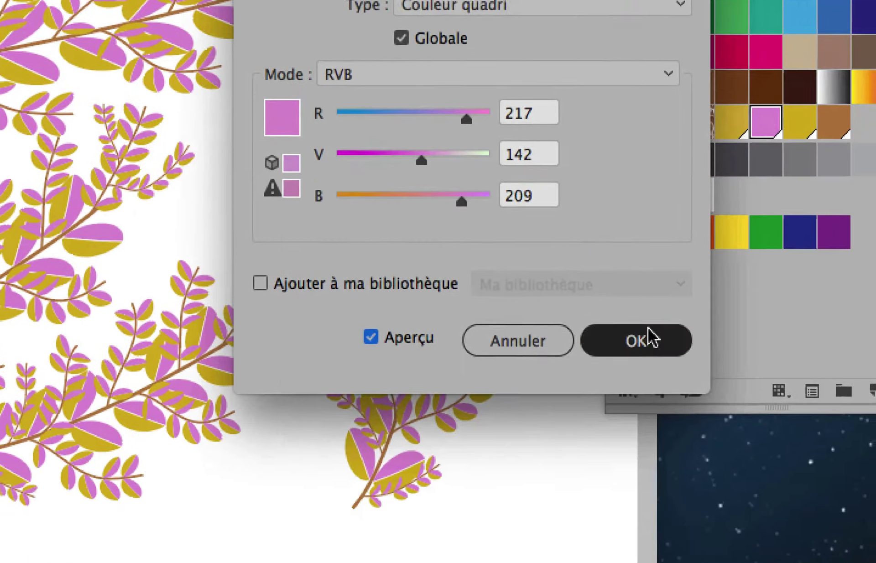
{"action": "left_click", "coordinate": [650, 340]}
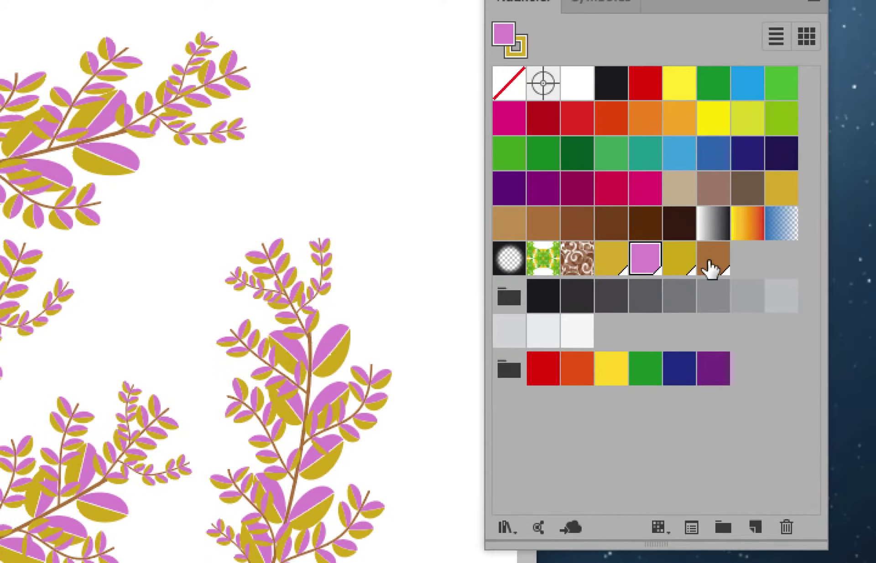
{"action": "left_click", "coordinate": [711, 265]}
- Lower red in the brown global stem swatch so it becomes green, RGB 79/122/71
{"action": "double_click", "coordinate": [710, 262]}
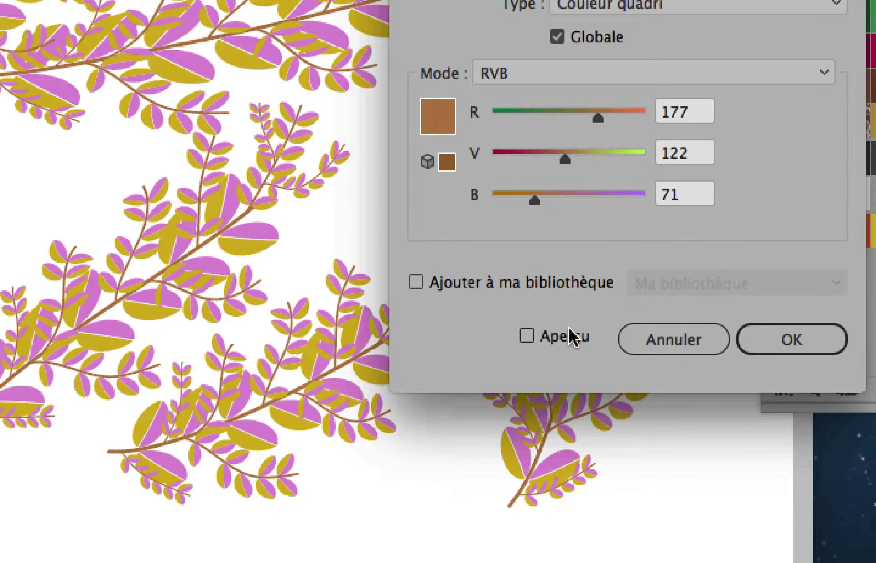
{"action": "left_click", "coordinate": [566, 403]}
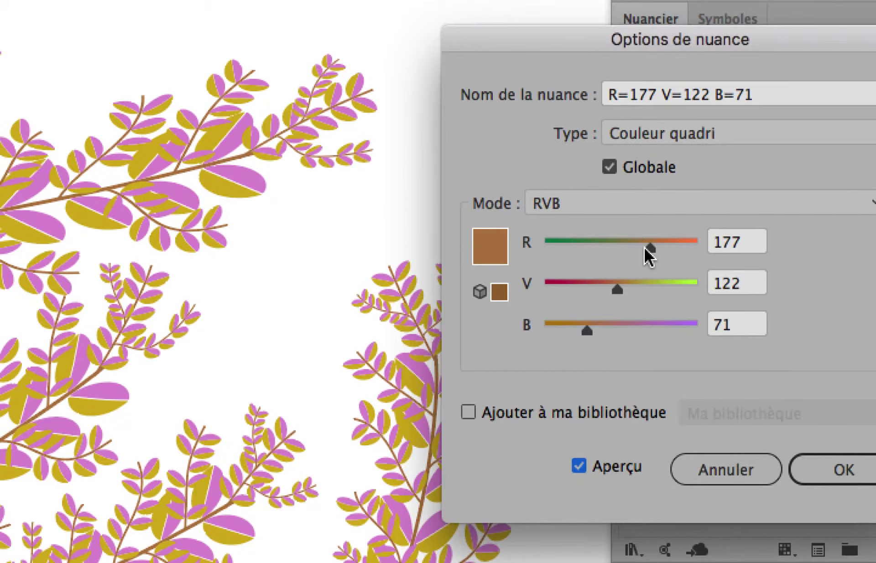
{"action": "left_click", "coordinate": [645, 249]}
{"action": "mouse_move", "coordinate": [644, 247]}
{"action": "left_mouse_down"}
{"action": "mouse_move", "coordinate": [589, 247]}
{"action": "mouse_move", "coordinate": [622, 247]}
{"action": "left_mouse_up"}
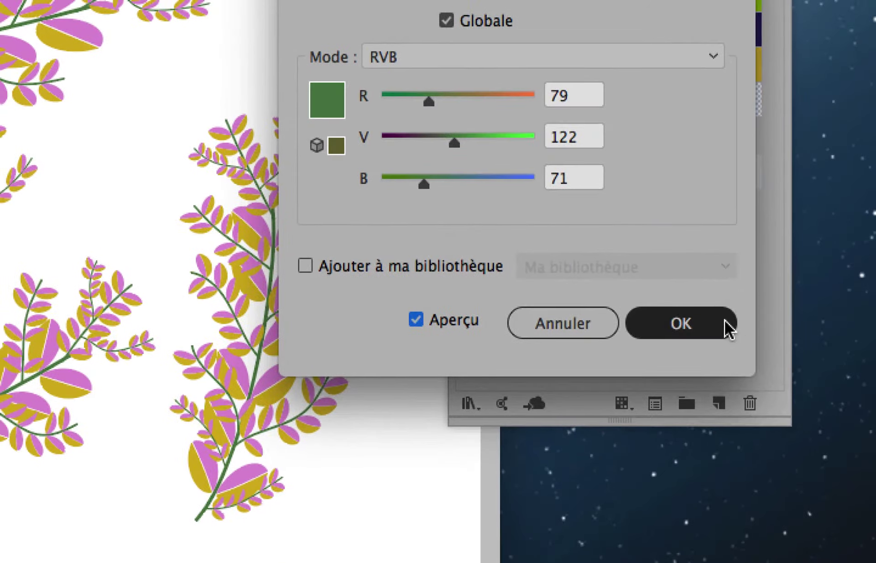
{"action": "left_click", "coordinate": [729, 328]}
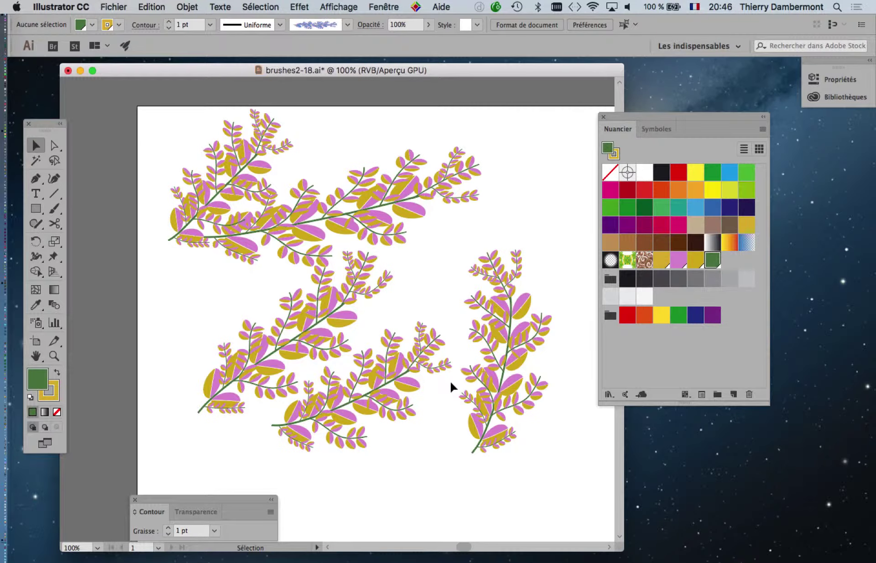
- In full-screen view, drag the branches apart: upright one right, lower ones down, small one lower
{"action": "left_click_drag", "start_coordinate": [624, 116], "coordinate": [684, 124]}
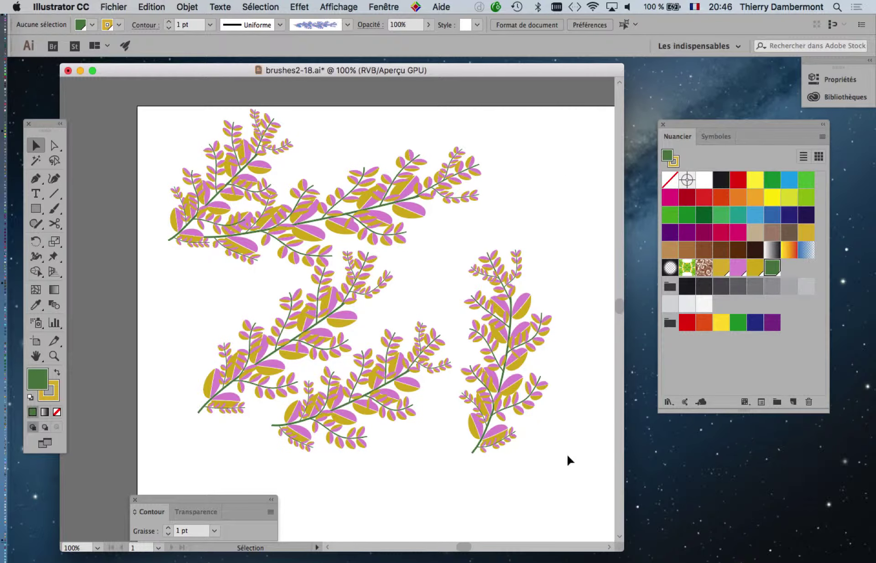
{"action": "key", "text": "f"}
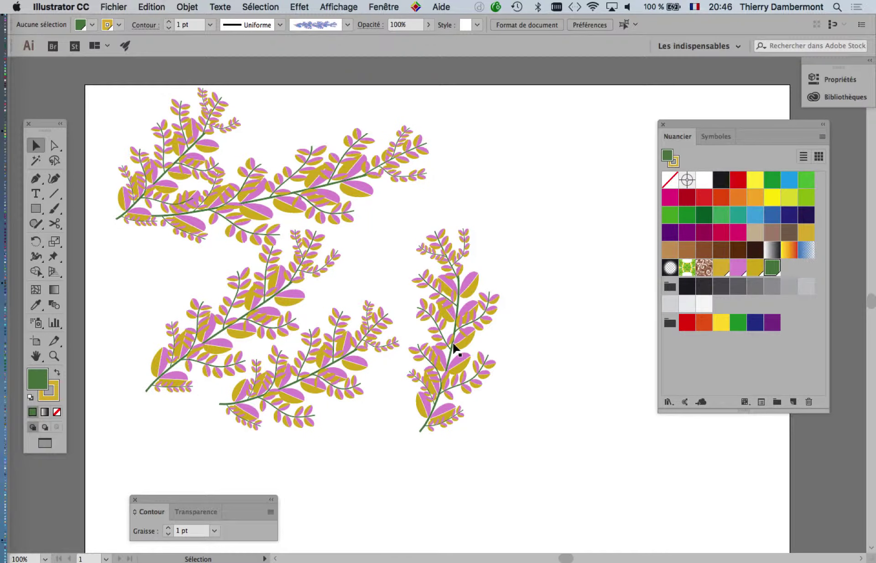
{"action": "left_click_drag", "start_coordinate": [454, 348], "coordinate": [600, 356]}
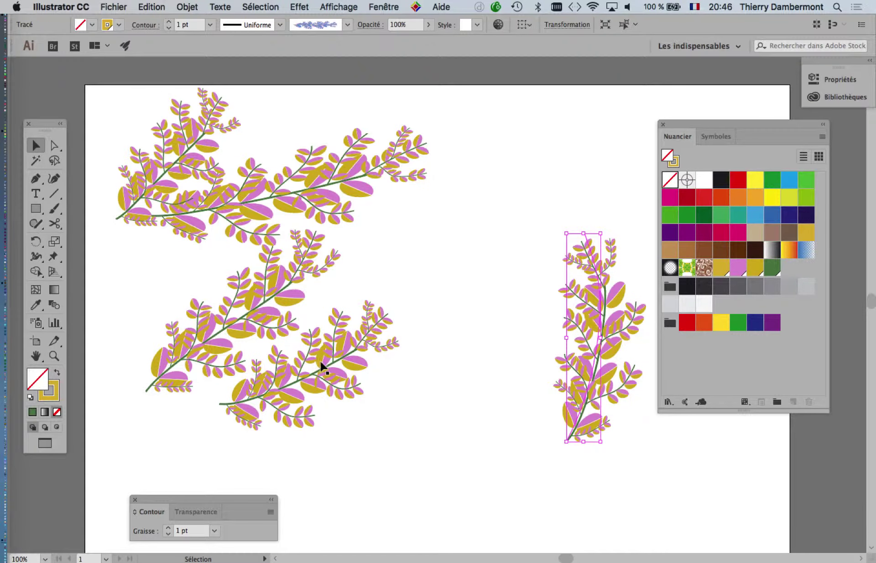
{"action": "left_click_drag", "start_coordinate": [325, 370], "coordinate": [427, 418]}
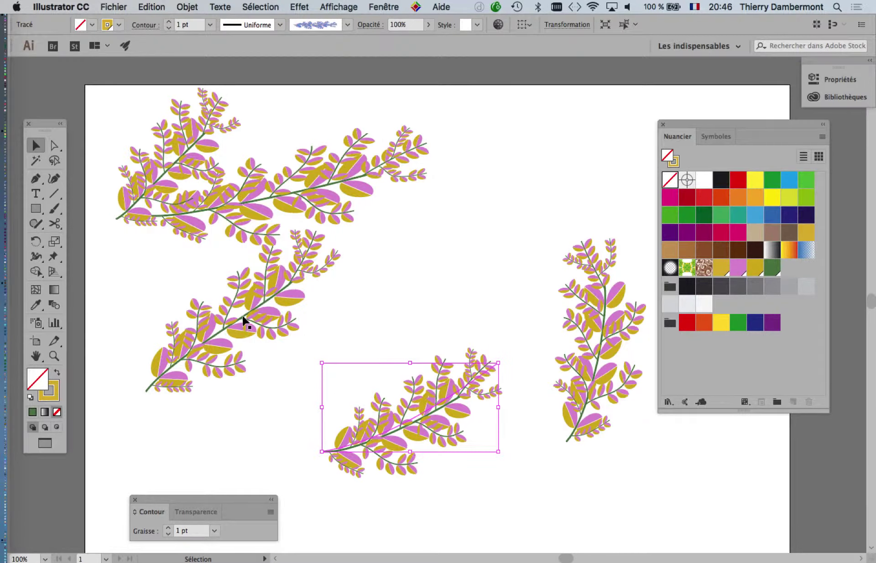
{"action": "left_click_drag", "start_coordinate": [264, 266], "coordinate": [283, 336]}
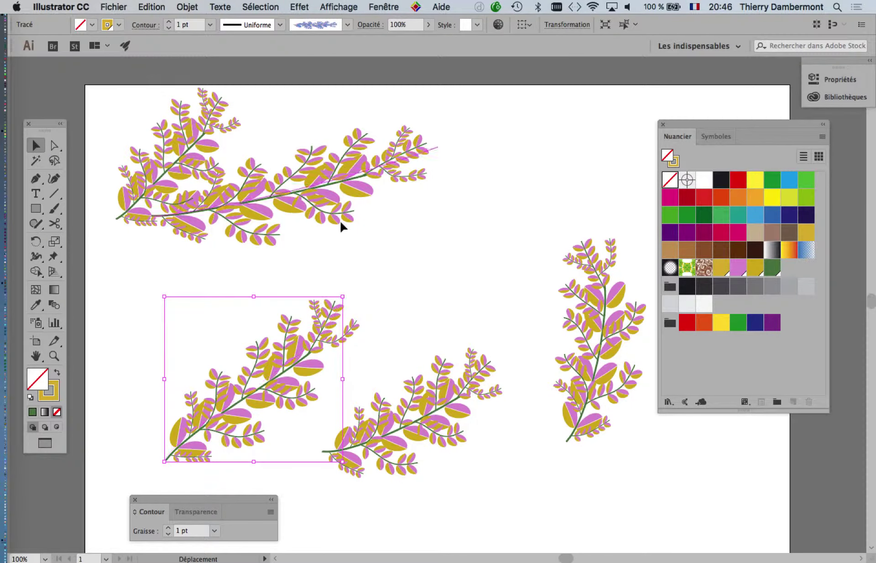
{"action": "left_click_drag", "start_coordinate": [429, 257], "coordinate": [429, 257]}
{"action": "left_click_drag", "start_coordinate": [177, 167], "coordinate": [199, 258]}
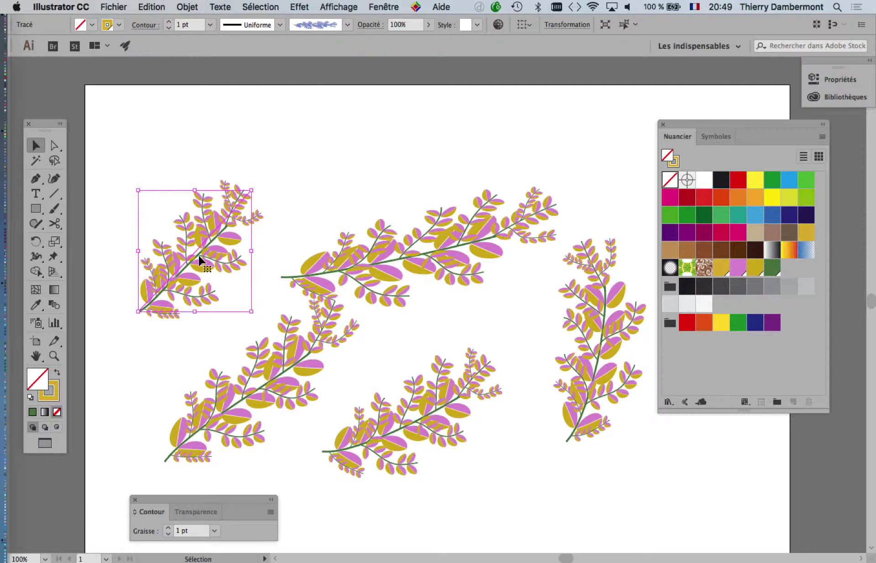
- Deselect everything and save a copy as brushes2-19.ai with default Illustrator options
{"action": "left_click", "coordinate": [301, 181]}
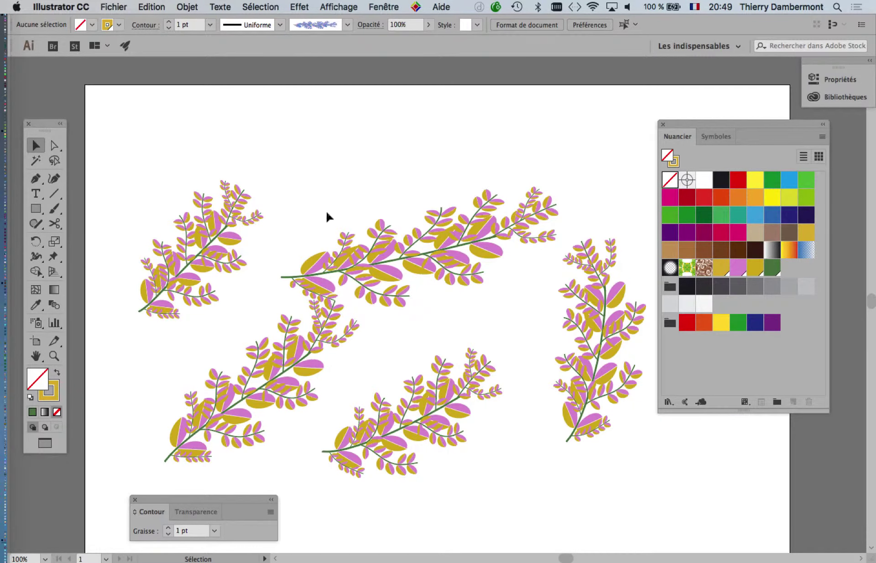
{"action": "left_click", "coordinate": [110, 6]}
{"action": "left_click", "coordinate": [173, 112]}
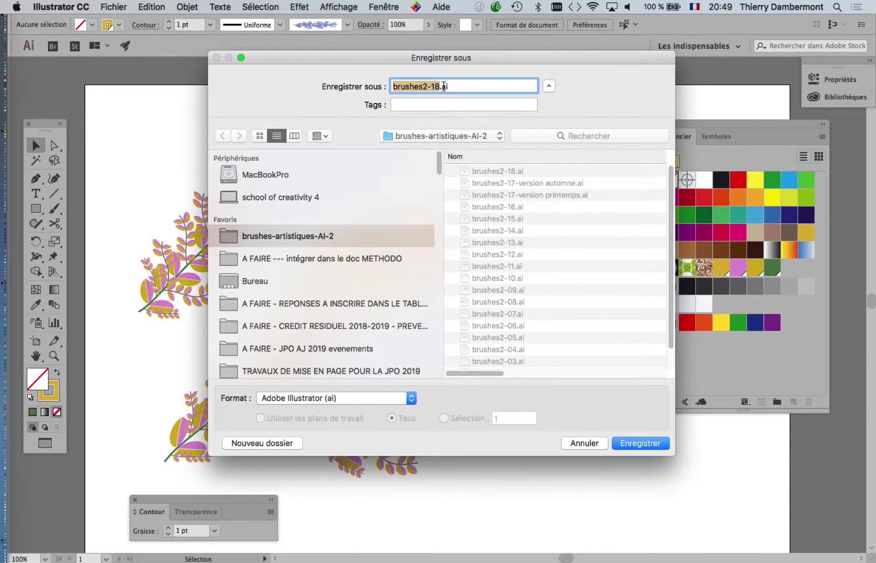
{"action": "left_click", "coordinate": [441, 85]}
{"action": "key", "text": "shift+Left"}
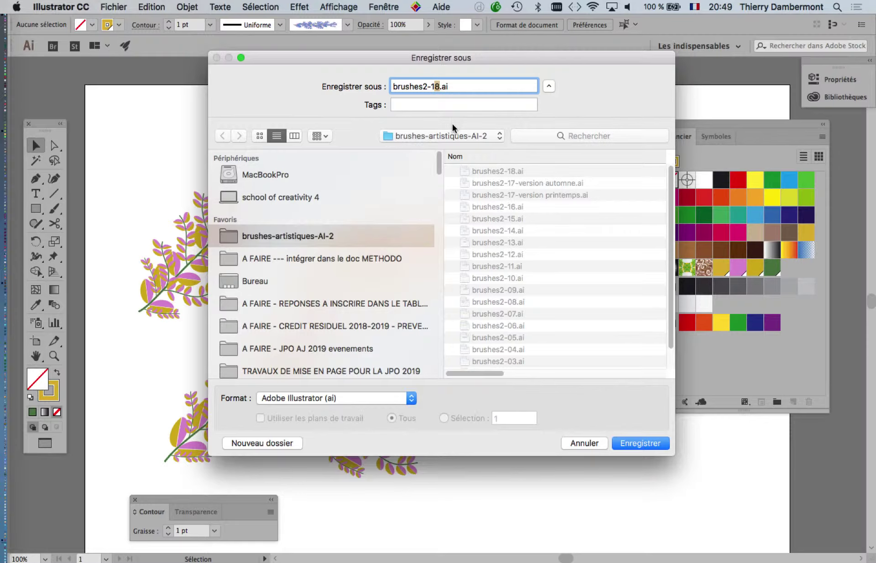
{"action": "type", "text": "9"}
{"action": "left_click", "coordinate": [644, 444]}
{"action": "left_click", "coordinate": [608, 467]}
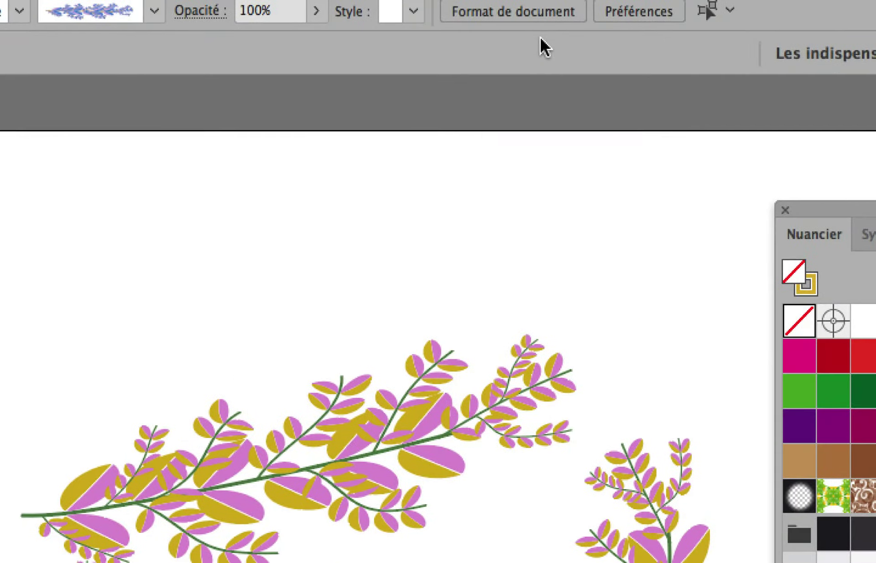
{"action": "left_click", "coordinate": [416, 12]}
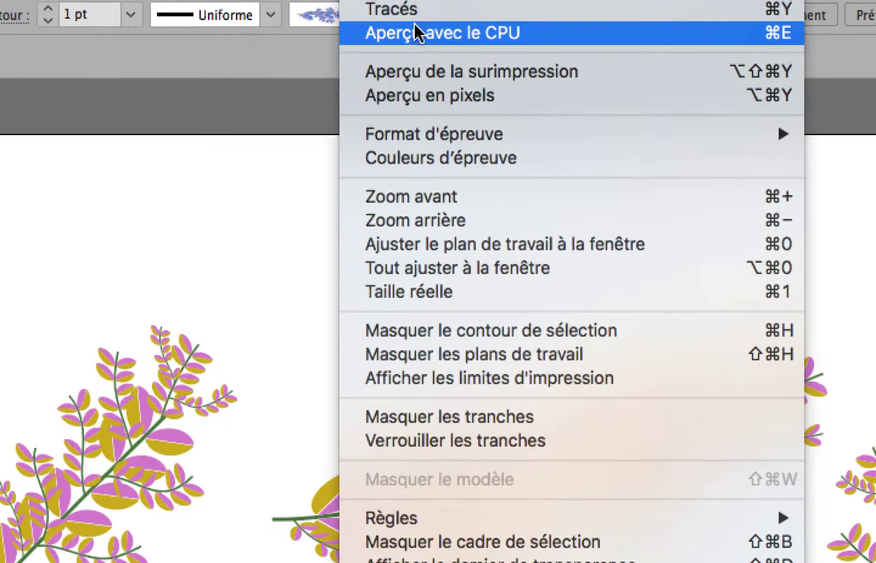
{"action": "left_click", "coordinate": [410, 9]}
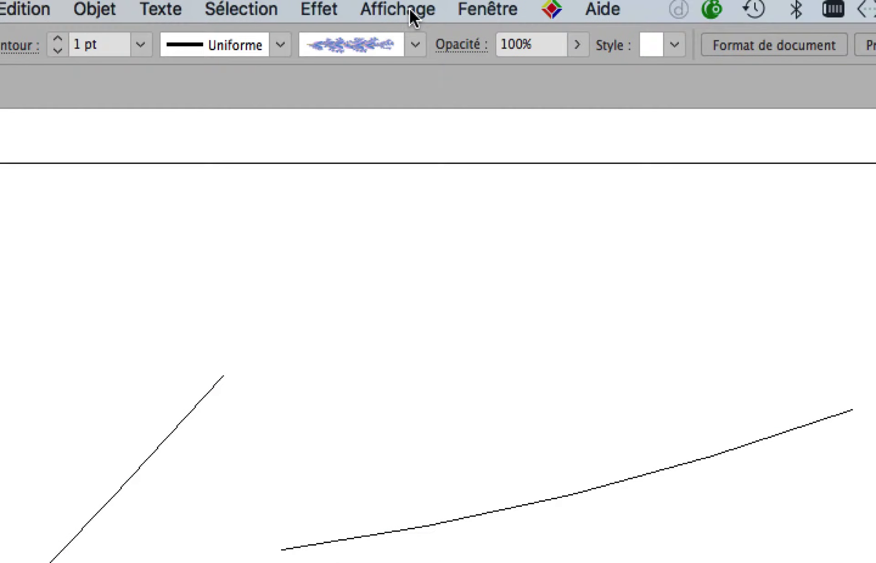
{"action": "left_click", "coordinate": [413, 11]}
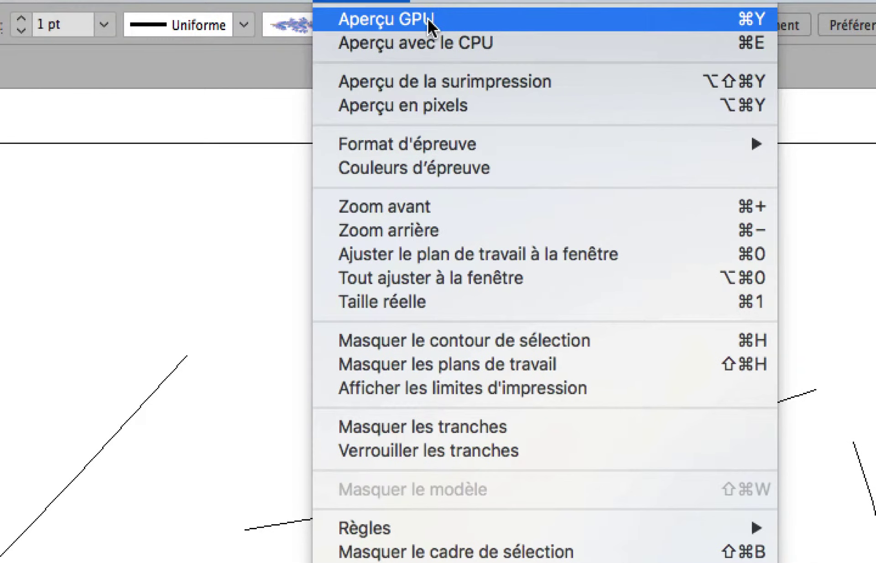
{"action": "left_click", "coordinate": [429, 20]}
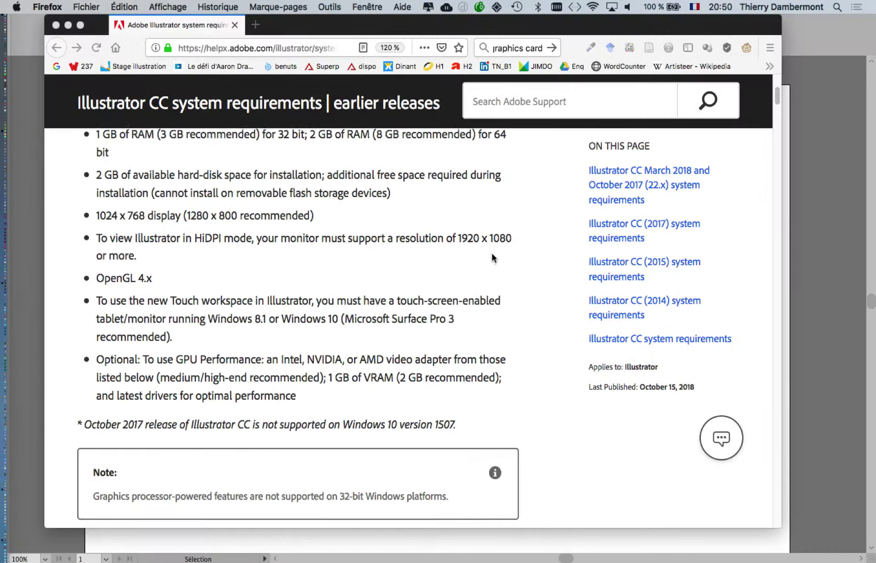
- Read through Adobe's Illustrator CC system requirements and supported graphics card lists in Firefox
{"action": "scroll", "coordinate": [491, 253], "scroll_direction": "up", "scroll_amount": 10}
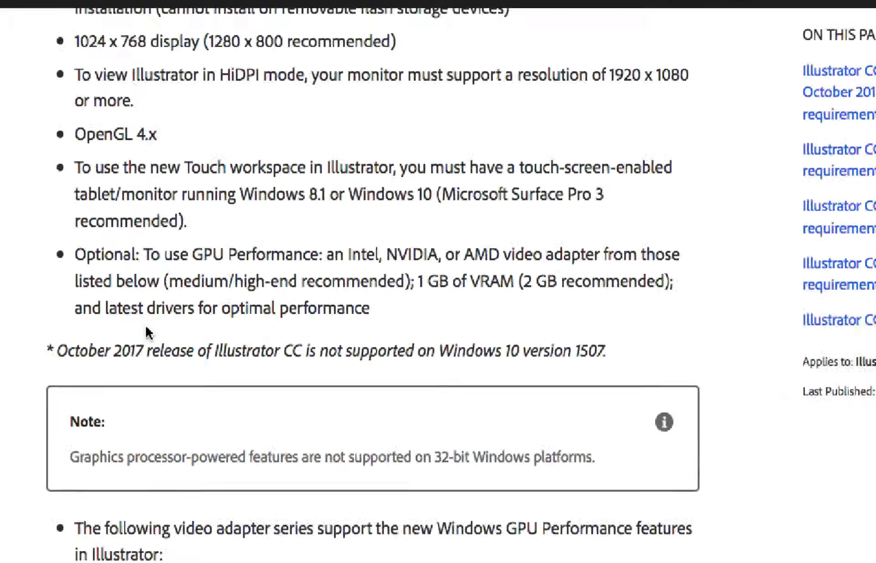
{"action": "scroll", "coordinate": [148, 340], "scroll_direction": "down", "scroll_amount": 1}
{"action": "scroll", "coordinate": [149, 340], "scroll_direction": "down", "scroll_amount": 2}
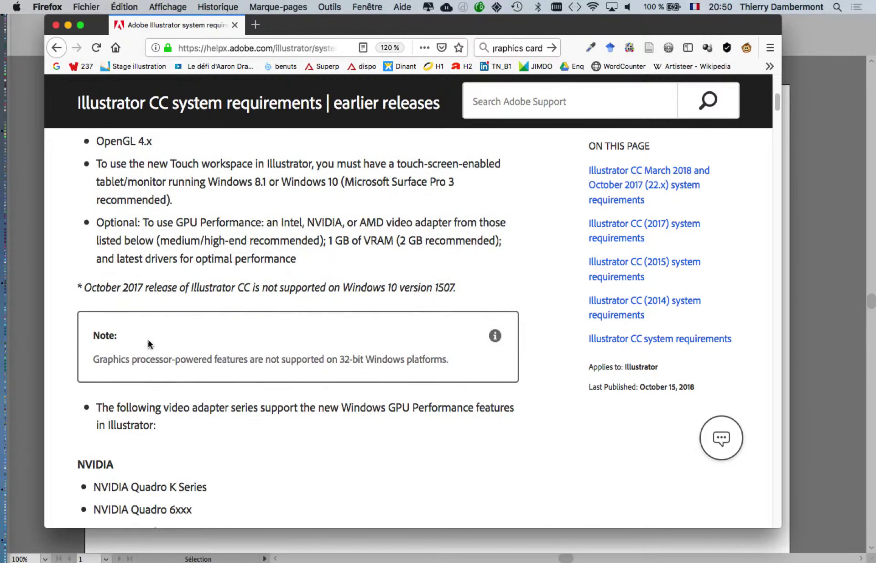
{"action": "scroll", "coordinate": [146, 344], "scroll_direction": "down", "scroll_amount": 5}
{"action": "scroll", "coordinate": [144, 349], "scroll_direction": "down", "scroll_amount": 2}
{"action": "scroll", "coordinate": [144, 349], "scroll_direction": "down", "scroll_amount": 2}
{"action": "scroll", "coordinate": [132, 329], "scroll_direction": "down", "scroll_amount": 1}
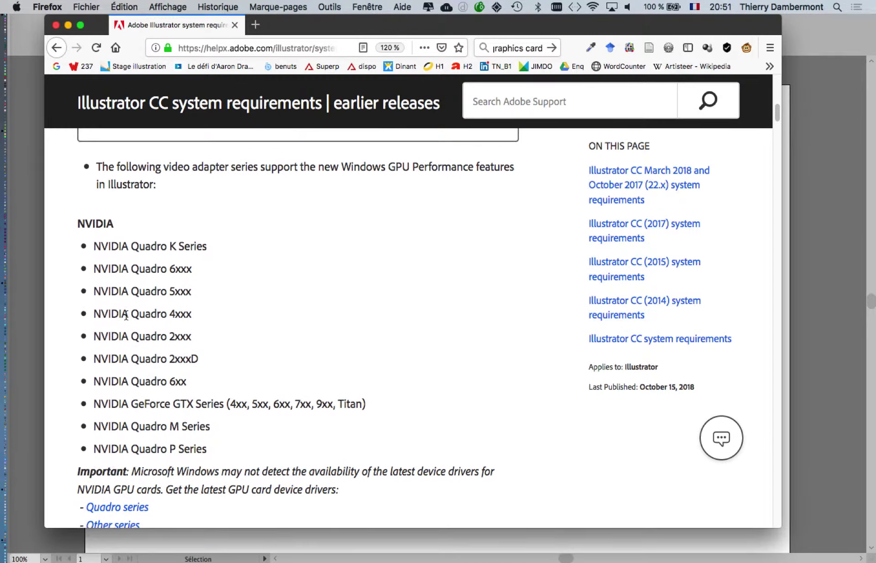
{"action": "scroll", "coordinate": [64, 328], "scroll_direction": "down", "scroll_amount": 1}
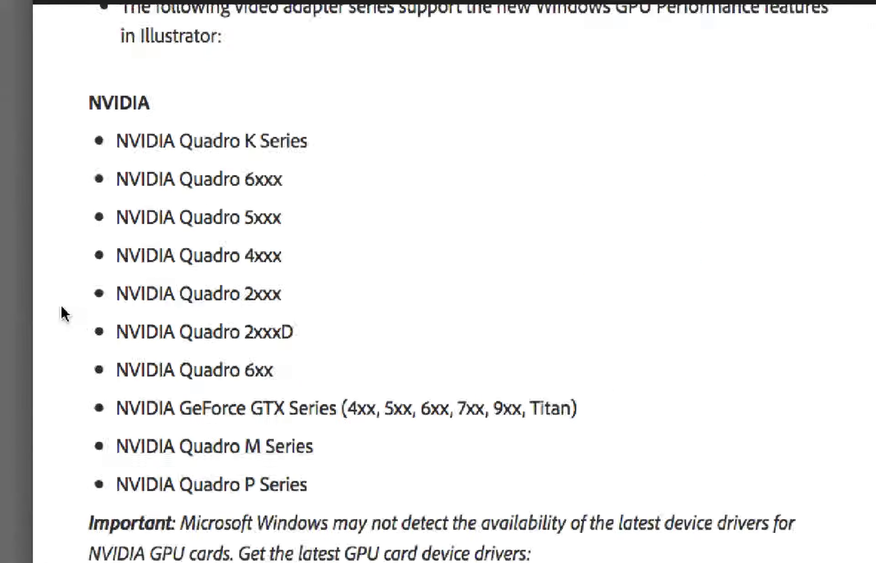
{"action": "scroll", "coordinate": [61, 315], "scroll_direction": "down", "scroll_amount": 1}
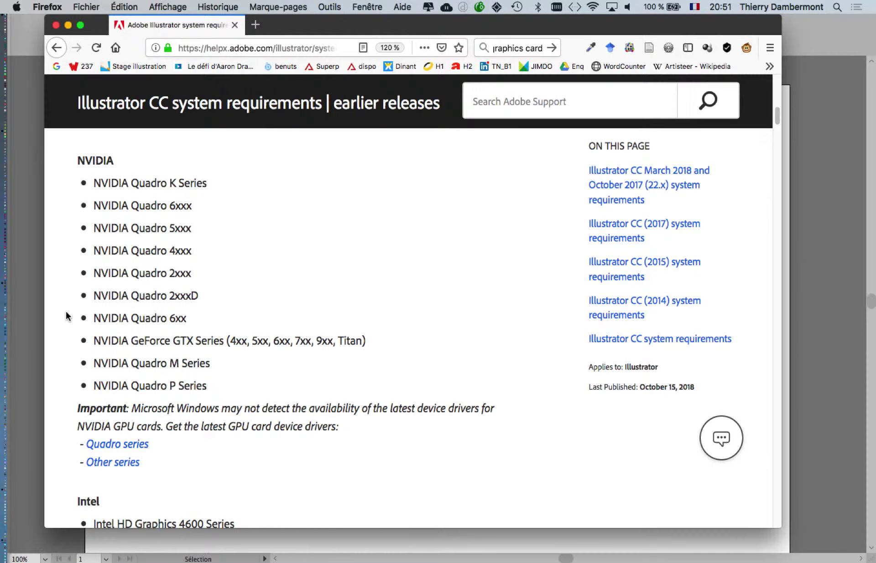
{"action": "scroll", "coordinate": [66, 317], "scroll_direction": "down", "scroll_amount": 5}
{"action": "scroll", "coordinate": [66, 317], "scroll_direction": "down", "scroll_amount": 5}
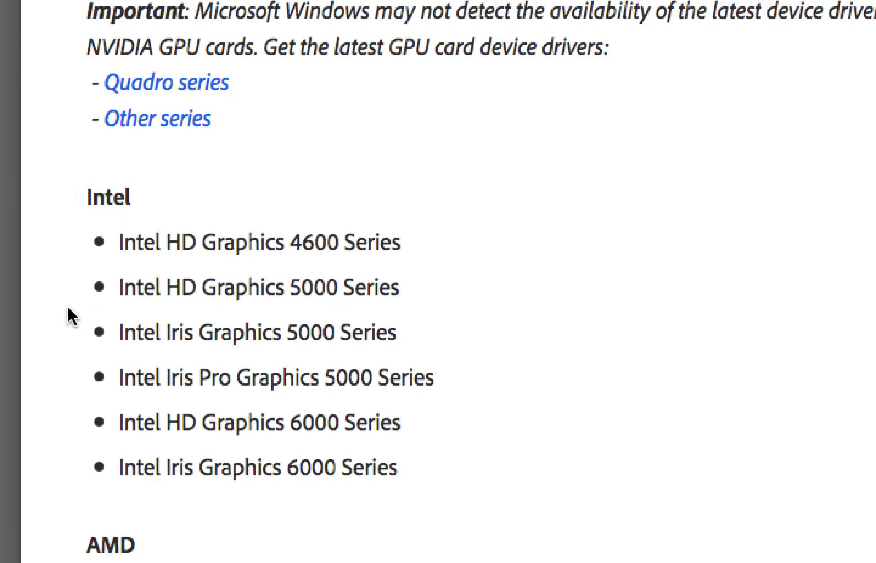
{"action": "scroll", "coordinate": [72, 316], "scroll_direction": "down", "scroll_amount": 1}
{"action": "scroll", "coordinate": [71, 316], "scroll_direction": "down", "scroll_amount": 1}
{"action": "scroll", "coordinate": [72, 316], "scroll_direction": "down", "scroll_amount": 2}
{"action": "scroll", "coordinate": [72, 316], "scroll_direction": "down", "scroll_amount": 2}
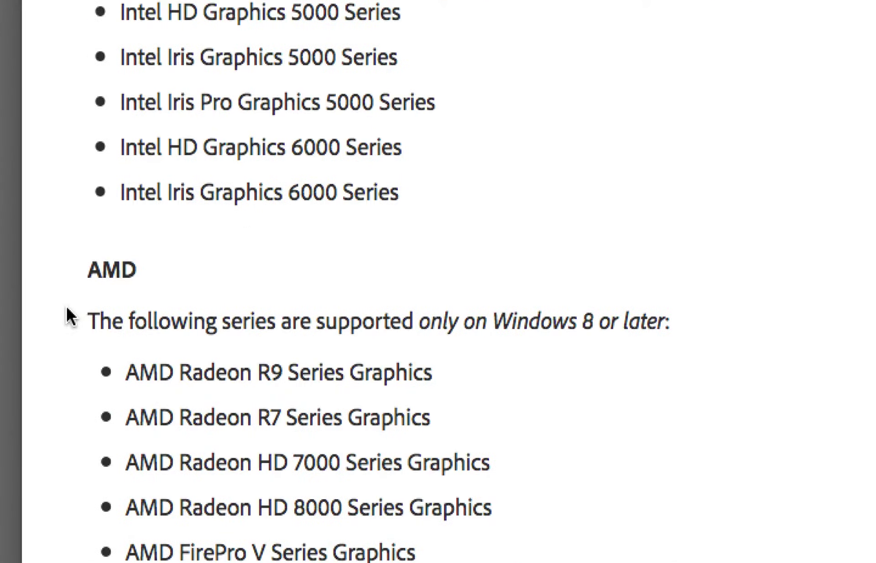
{"action": "scroll", "coordinate": [70, 317], "scroll_direction": "down", "scroll_amount": 5}
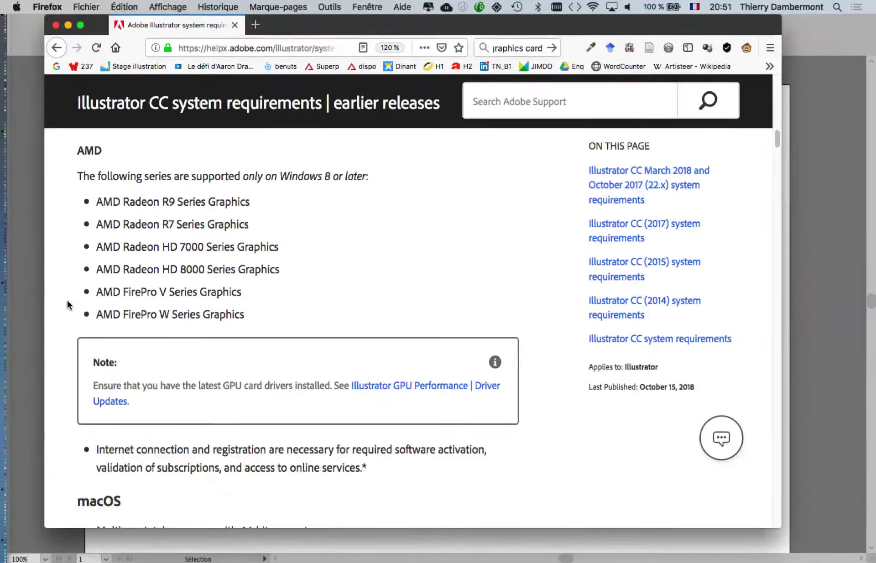
{"action": "scroll", "coordinate": [68, 307], "scroll_direction": "down", "scroll_amount": 2}
{"action": "scroll", "coordinate": [68, 308], "scroll_direction": "down", "scroll_amount": 3}
{"action": "scroll", "coordinate": [68, 311], "scroll_direction": "down", "scroll_amount": 2}
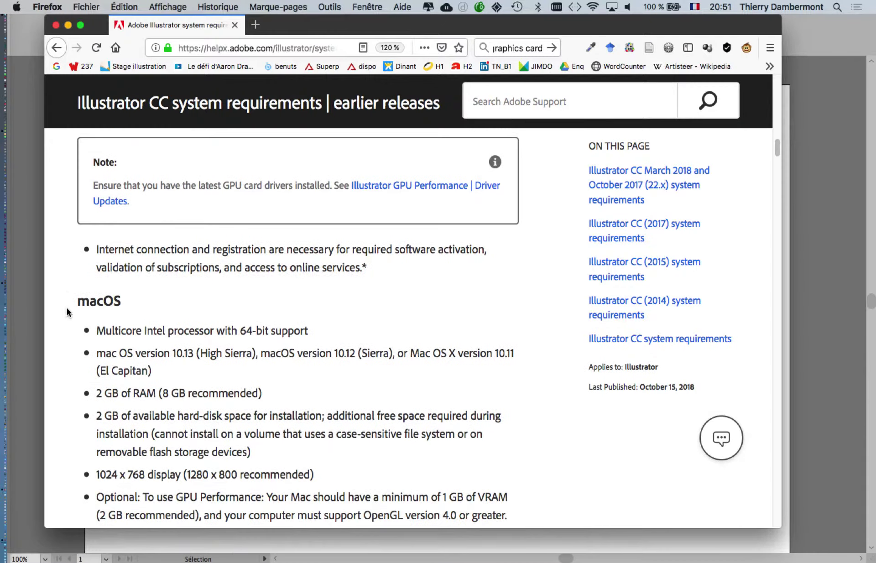
{"action": "scroll", "coordinate": [68, 312], "scroll_direction": "down", "scroll_amount": 3}
{"action": "scroll", "coordinate": [67, 315], "scroll_direction": "down", "scroll_amount": 2}
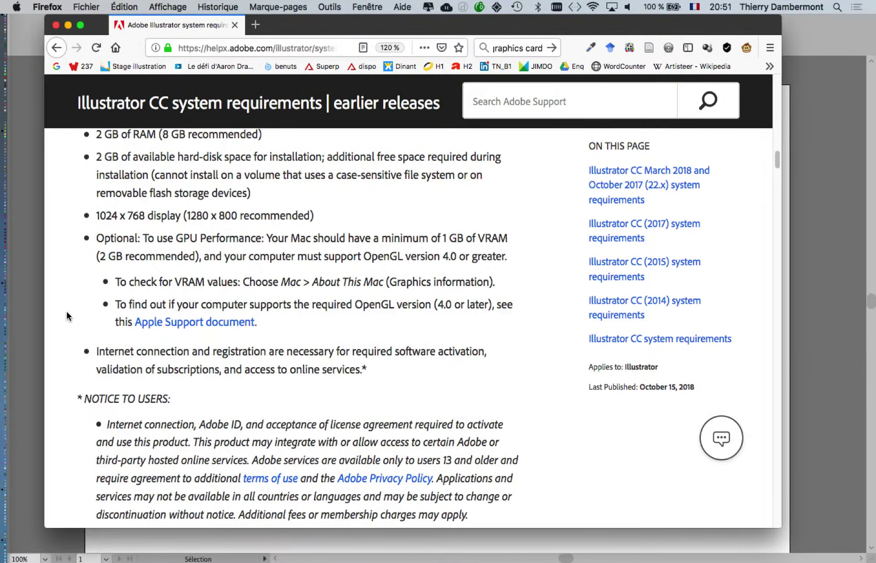
{"action": "scroll", "coordinate": [66, 315], "scroll_direction": "down", "scroll_amount": 1}
{"action": "scroll", "coordinate": [318, 226], "scroll_direction": "down", "scroll_amount": 4}
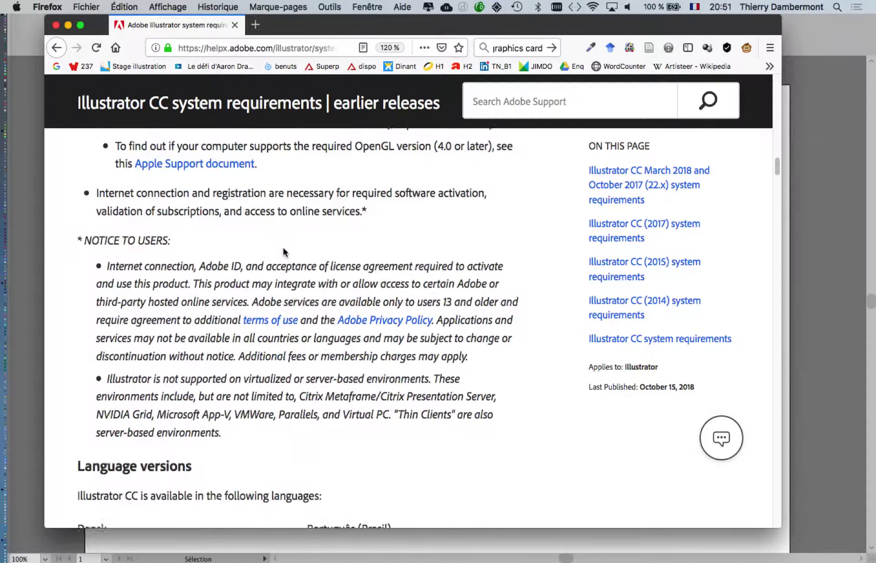
{"action": "scroll", "coordinate": [301, 237], "scroll_direction": "down", "scroll_amount": 4}
{"action": "scroll", "coordinate": [283, 250], "scroll_direction": "down", "scroll_amount": 3}
{"action": "scroll", "coordinate": [283, 254], "scroll_direction": "down", "scroll_amount": 4}
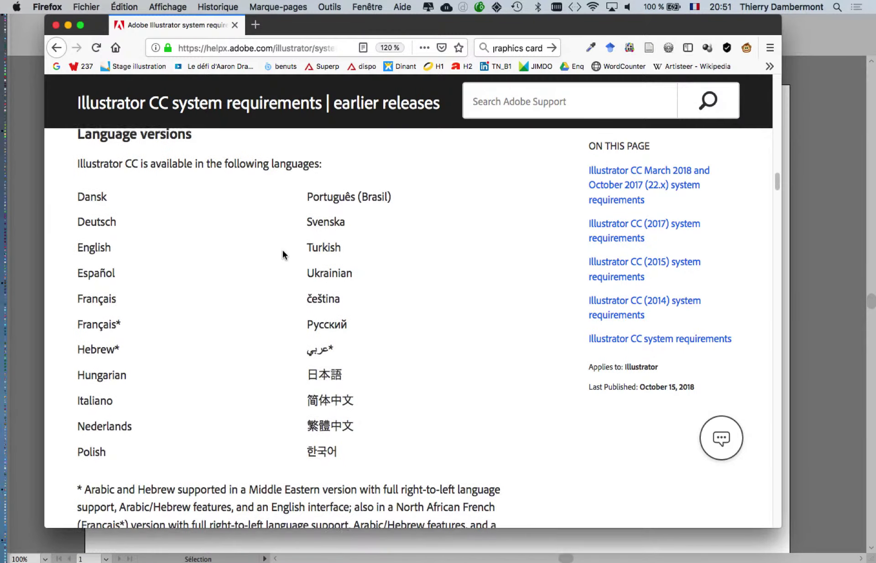
{"action": "scroll", "coordinate": [283, 250], "scroll_direction": "down", "scroll_amount": 2}
{"action": "scroll", "coordinate": [283, 251], "scroll_direction": "down", "scroll_amount": 2}
{"action": "scroll", "coordinate": [282, 250], "scroll_direction": "down", "scroll_amount": 3}
{"action": "scroll", "coordinate": [283, 254], "scroll_direction": "down", "scroll_amount": 2}
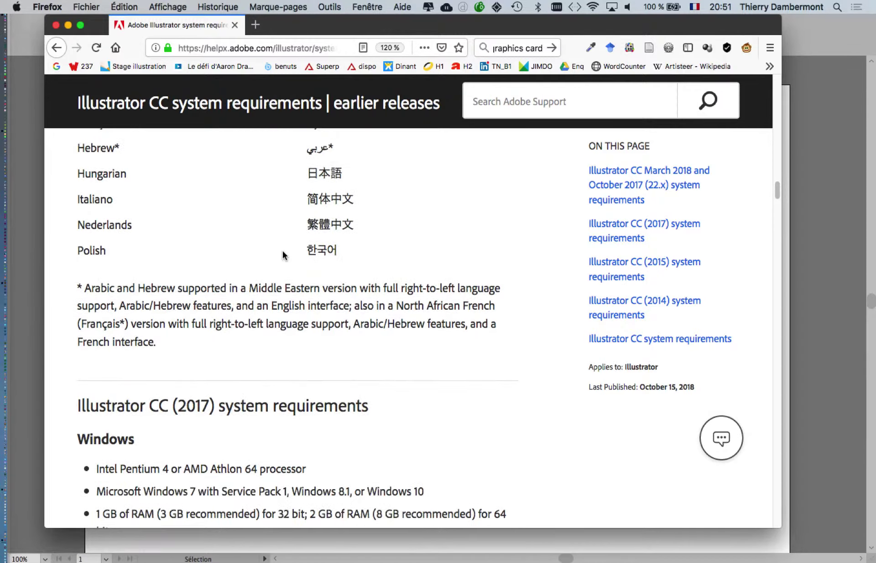
{"action": "scroll", "coordinate": [283, 254], "scroll_direction": "down", "scroll_amount": 4}
{"action": "scroll", "coordinate": [283, 254], "scroll_direction": "down", "scroll_amount": 1}
{"action": "scroll", "coordinate": [283, 251], "scroll_direction": "down", "scroll_amount": 3}
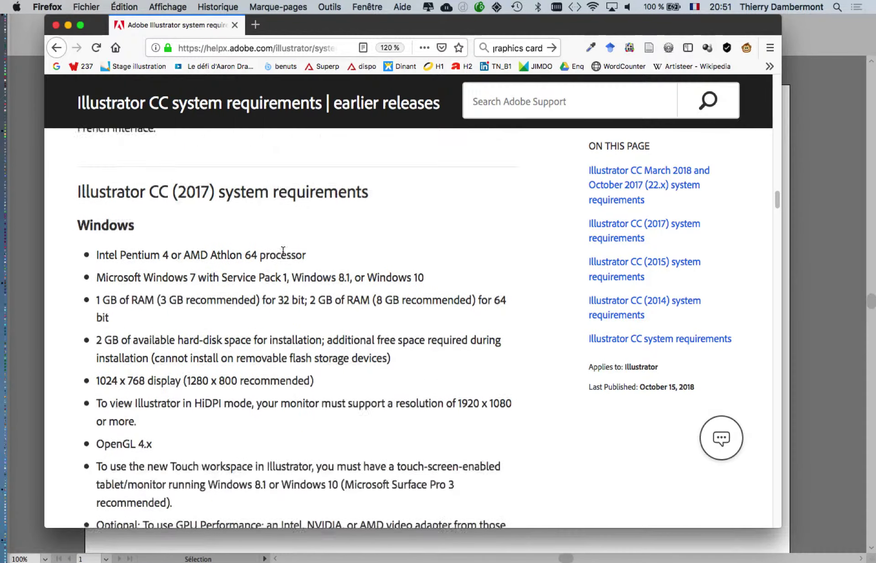
{"action": "scroll", "coordinate": [283, 251], "scroll_direction": "down", "scroll_amount": 10}
{"action": "scroll", "coordinate": [283, 250], "scroll_direction": "down", "scroll_amount": 4}
{"action": "scroll", "coordinate": [283, 251], "scroll_direction": "down", "scroll_amount": 8}
{"action": "scroll", "coordinate": [283, 255], "scroll_direction": "down", "scroll_amount": 2}
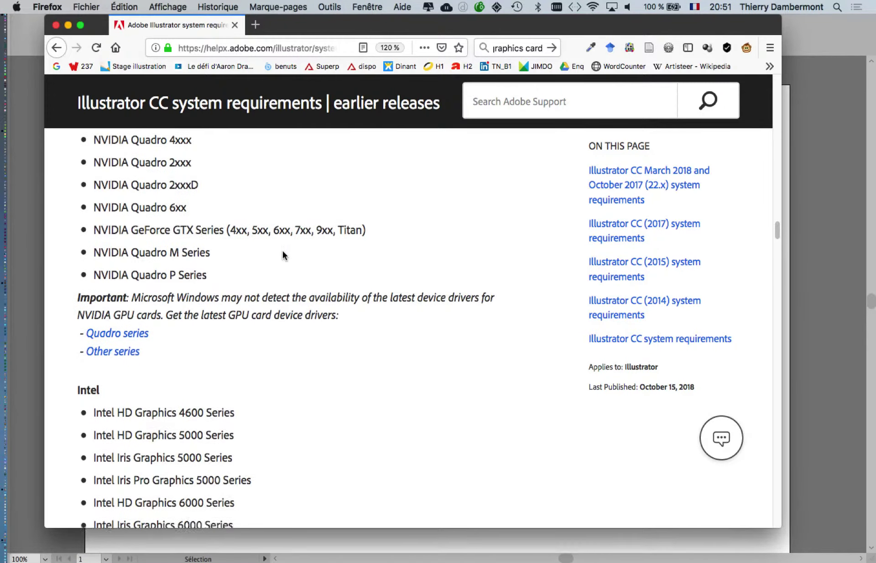
{"action": "scroll", "coordinate": [283, 254], "scroll_direction": "down", "scroll_amount": 10}
- Finish the supported GPU list, close Firefox and return to the artwork with the Hand tool
{"action": "scroll", "coordinate": [283, 255], "scroll_direction": "down", "scroll_amount": 4}
{"action": "scroll", "coordinate": [283, 254], "scroll_direction": "down", "scroll_amount": 7}
{"action": "scroll", "coordinate": [283, 254], "scroll_direction": "down", "scroll_amount": 2}
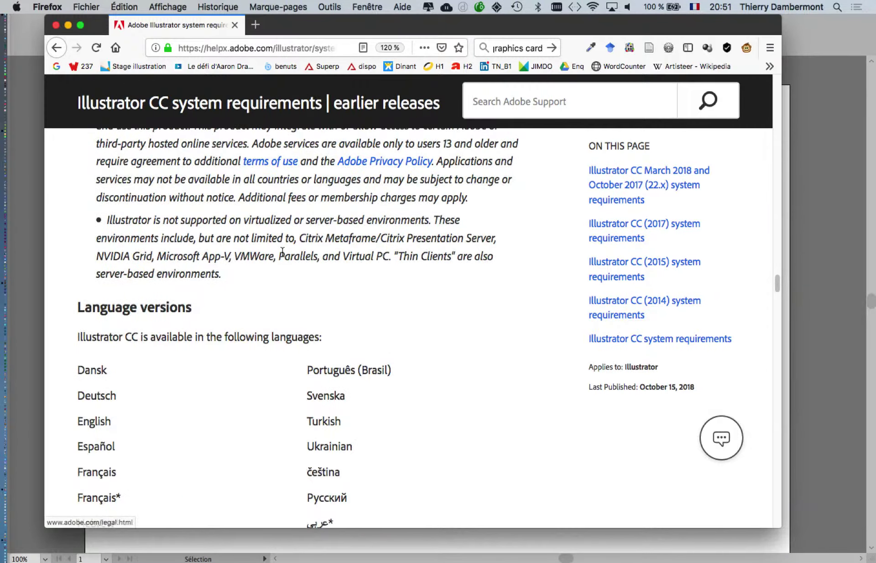
{"action": "scroll", "coordinate": [283, 255], "scroll_direction": "down", "scroll_amount": 10}
{"action": "scroll", "coordinate": [283, 254], "scroll_direction": "down", "scroll_amount": 6}
{"action": "scroll", "coordinate": [280, 259], "scroll_direction": "down", "scroll_amount": 3}
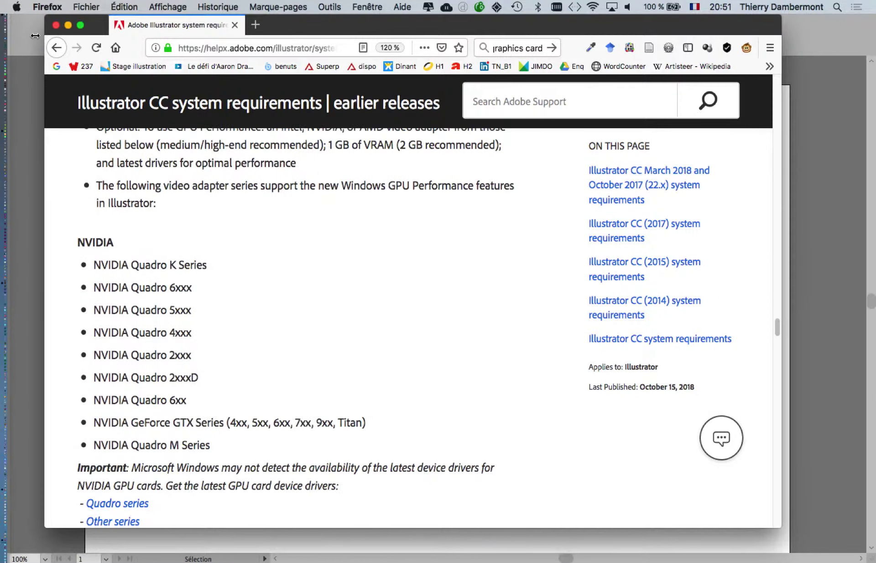
{"action": "left_click", "coordinate": [56, 26]}
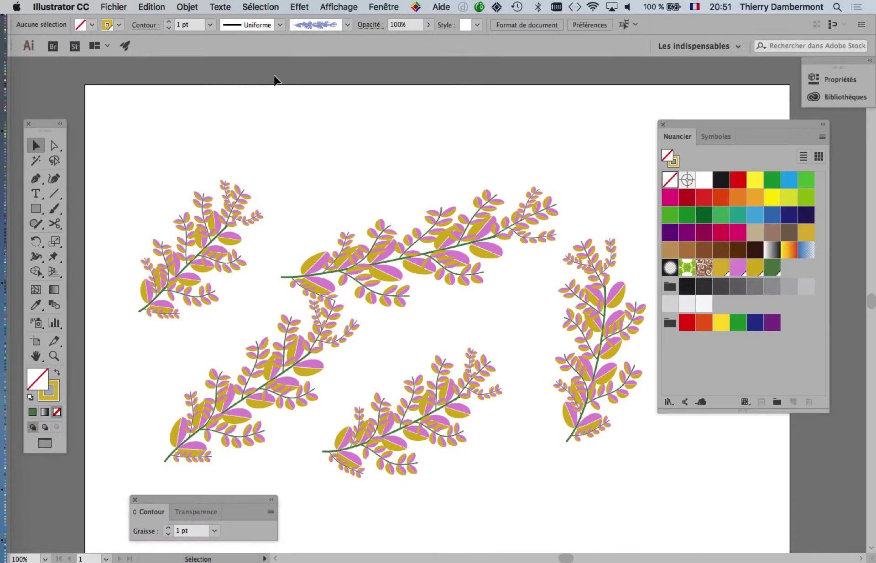
{"action": "left_click", "coordinate": [36, 357]}
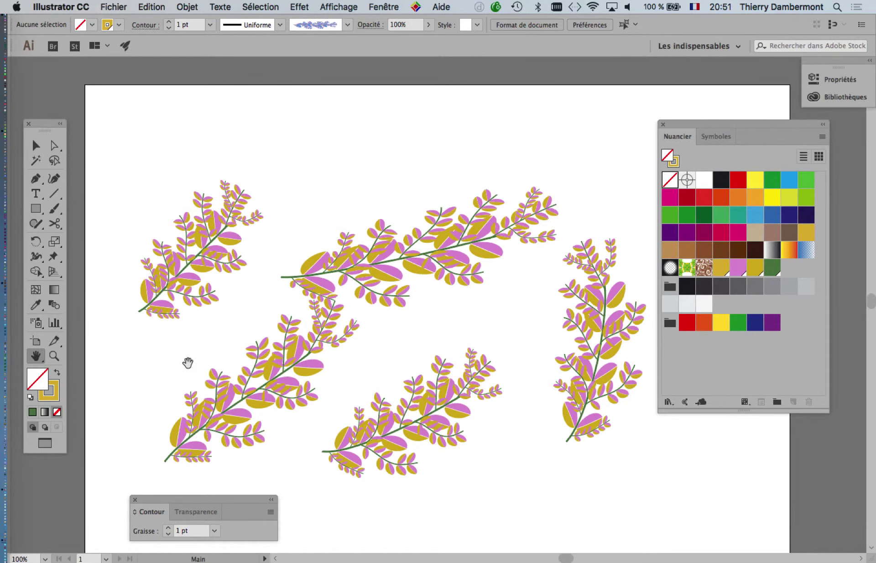